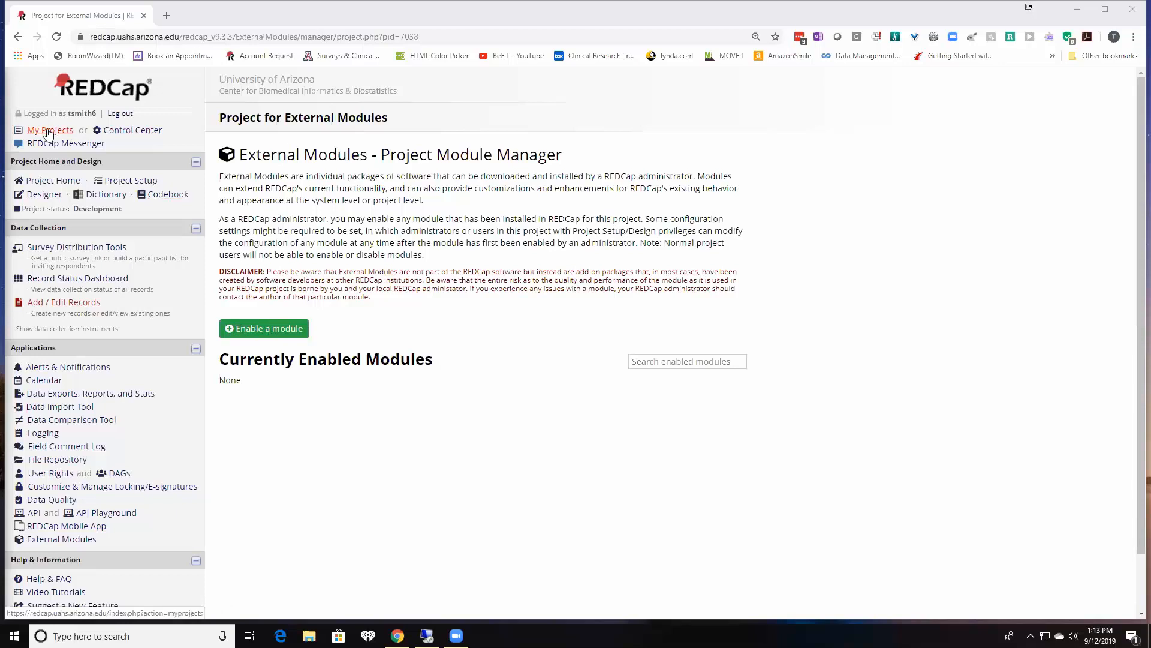
- Review the account request and support information on the REDCap home page and return to the project's external module manager
click(96, 85)
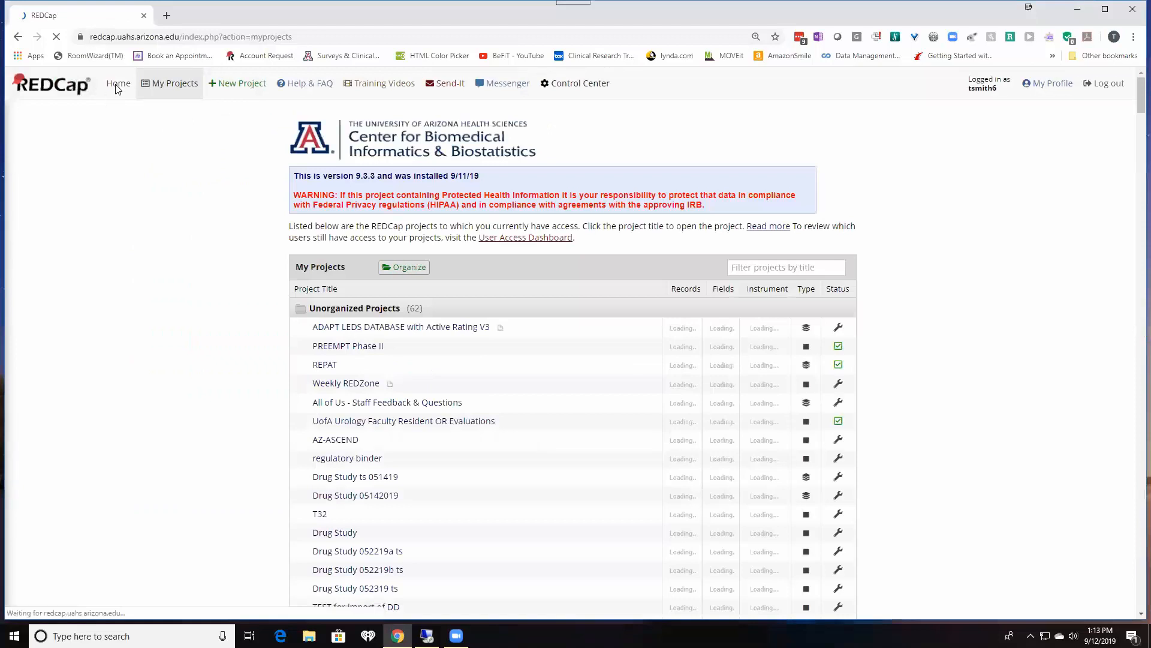
click(117, 87)
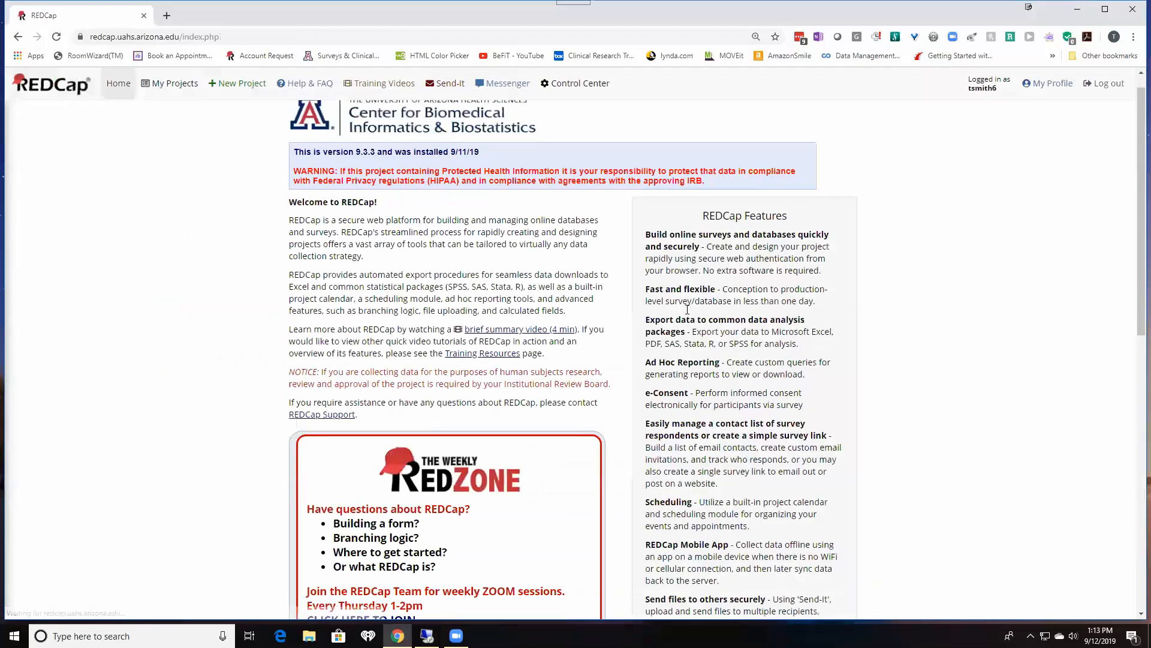
scroll(687, 310, down, 9)
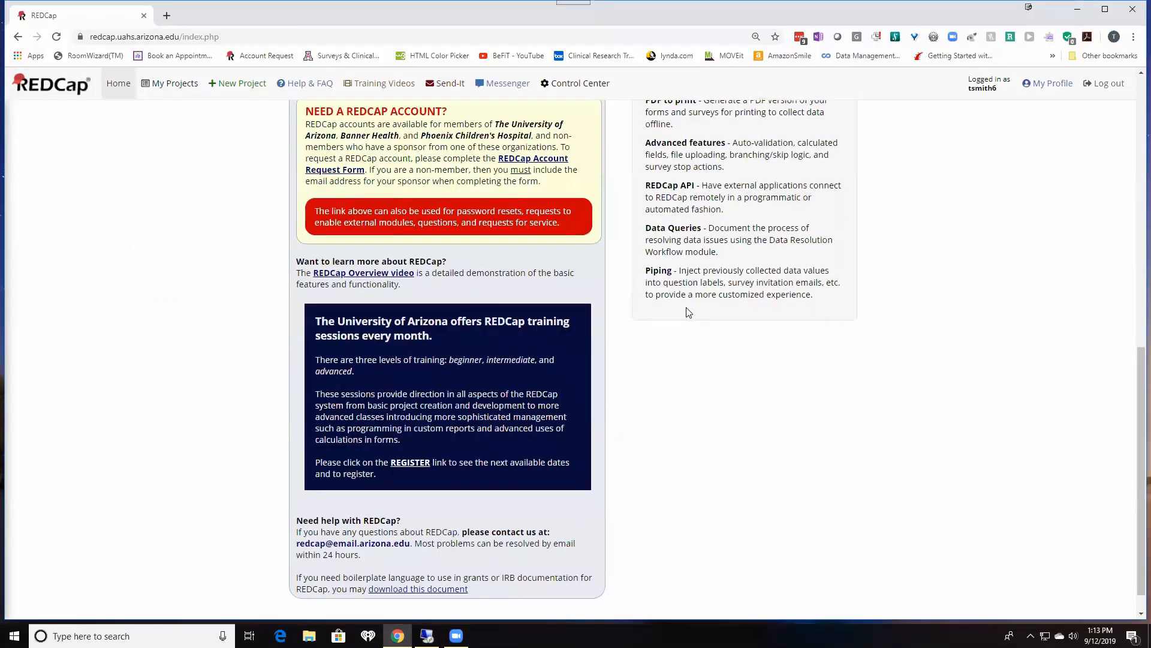
scroll(687, 310, down, 1)
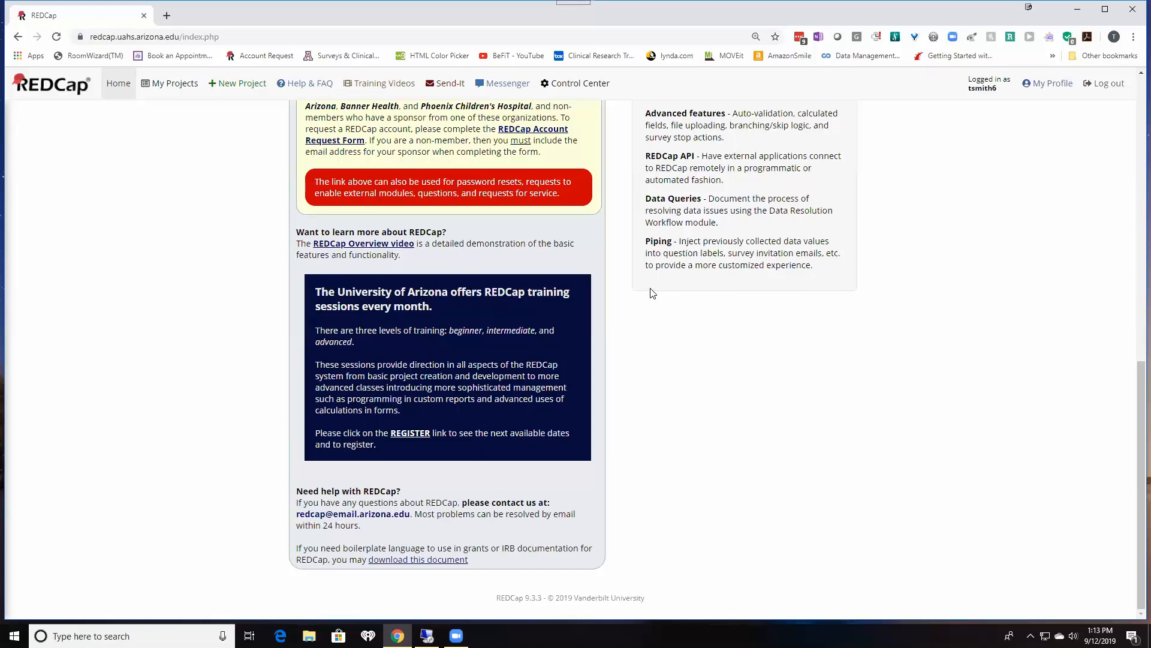
scroll(653, 293, up, 3)
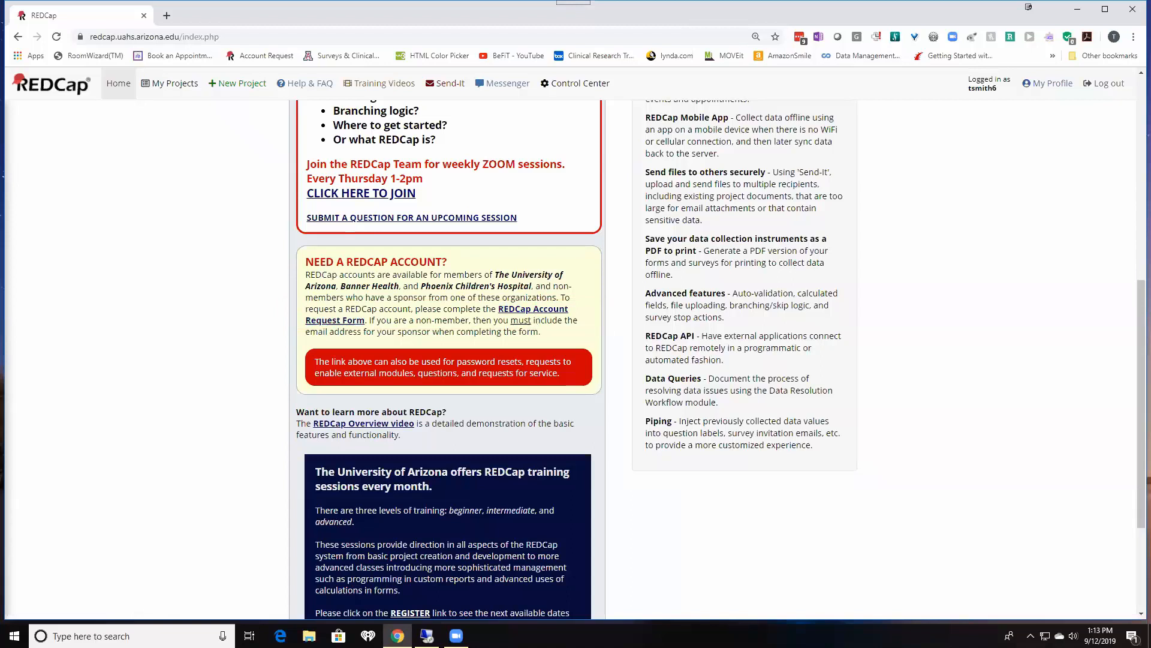
click(19, 38)
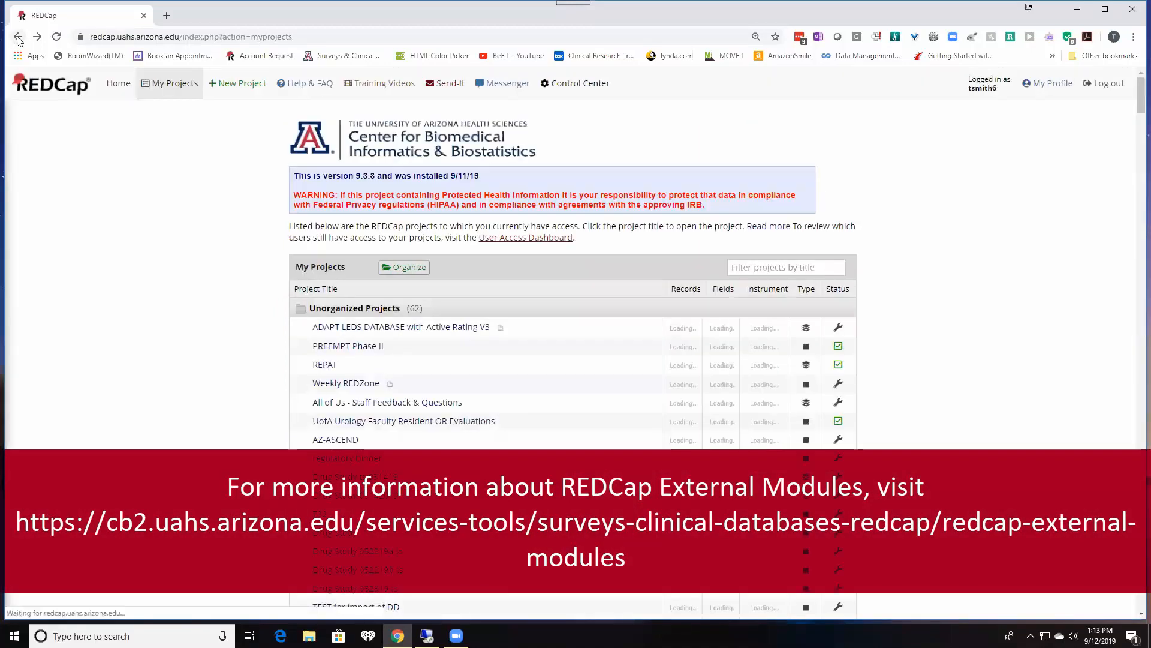
click(19, 38)
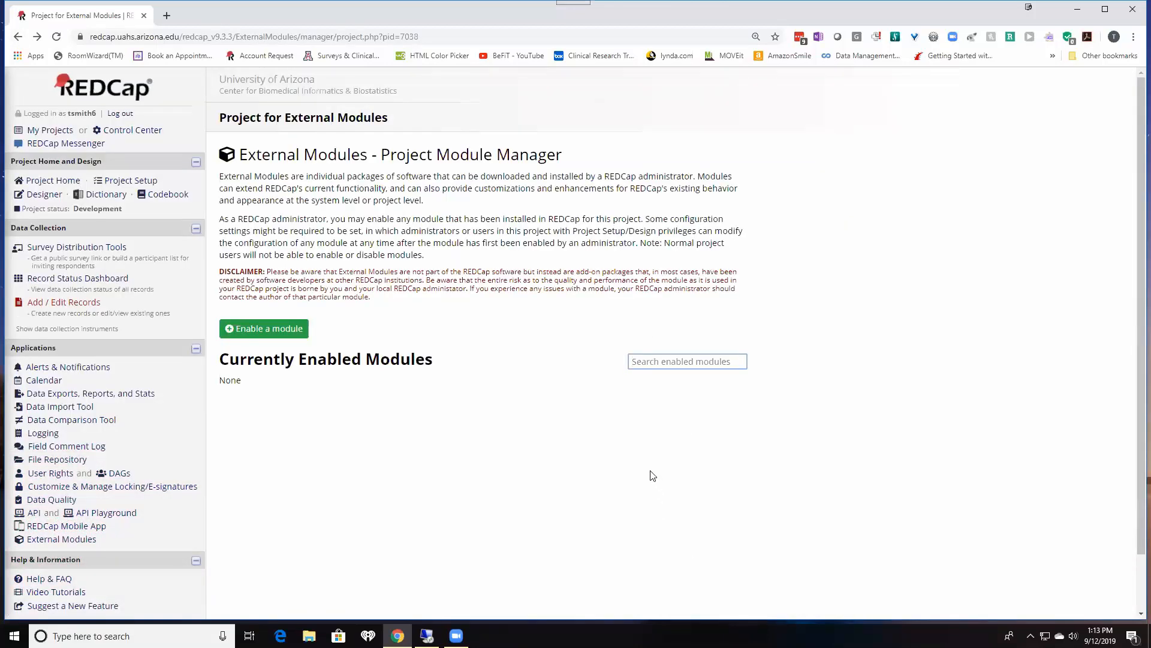
- Enable the Show by roles v1.2 external module for the project
click(259, 333)
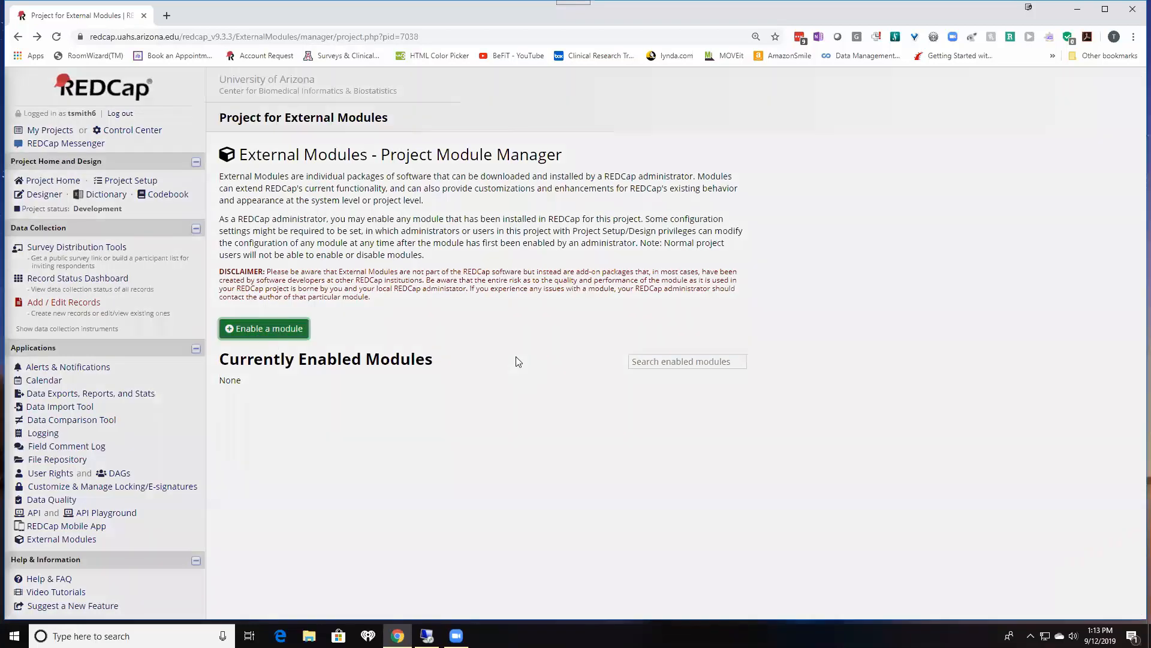
scroll(578, 211, down, 5)
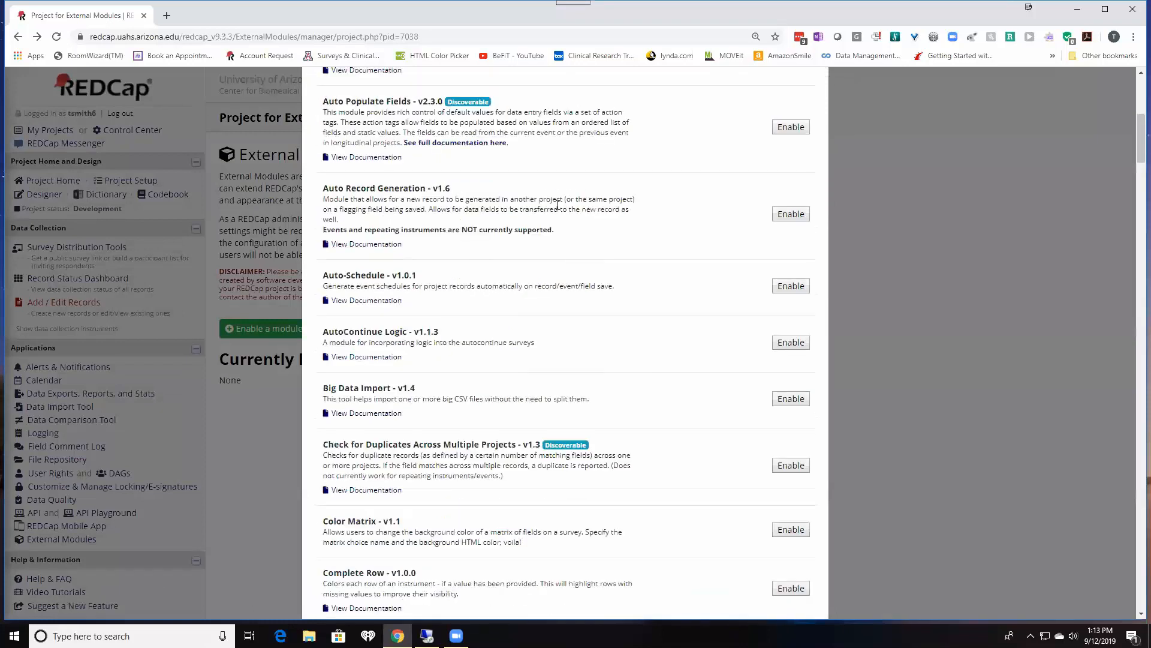
scroll(558, 205, down, 7)
scroll(546, 198, down, 7)
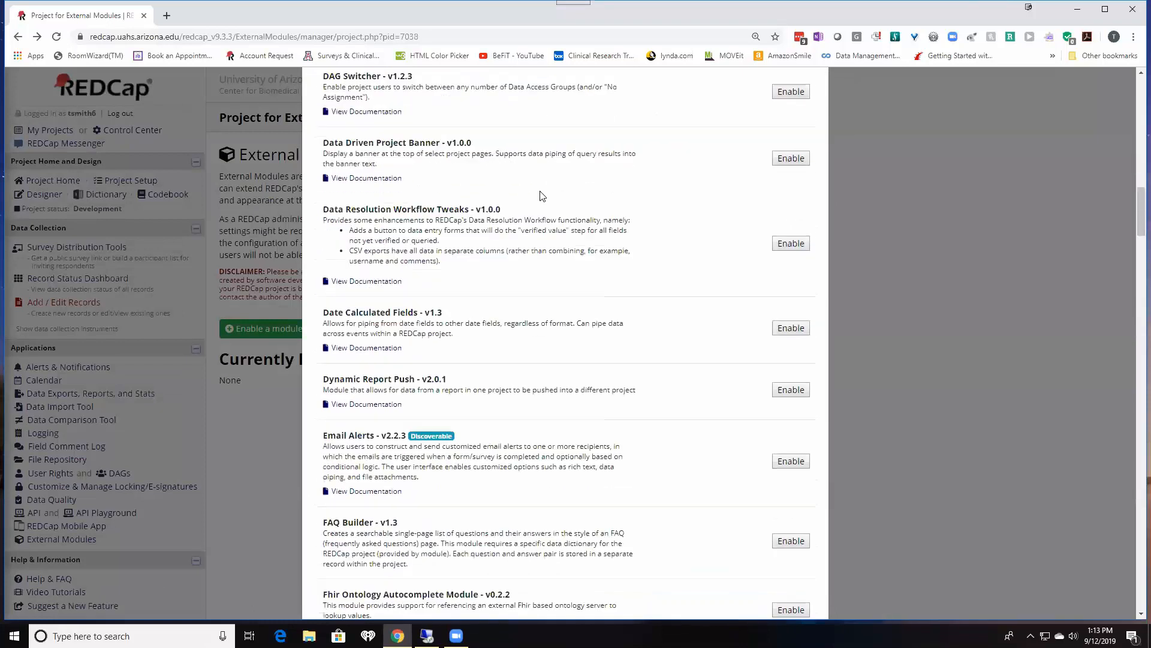
scroll(542, 196, down, 7)
scroll(538, 191, down, 14)
scroll(539, 187, down, 18)
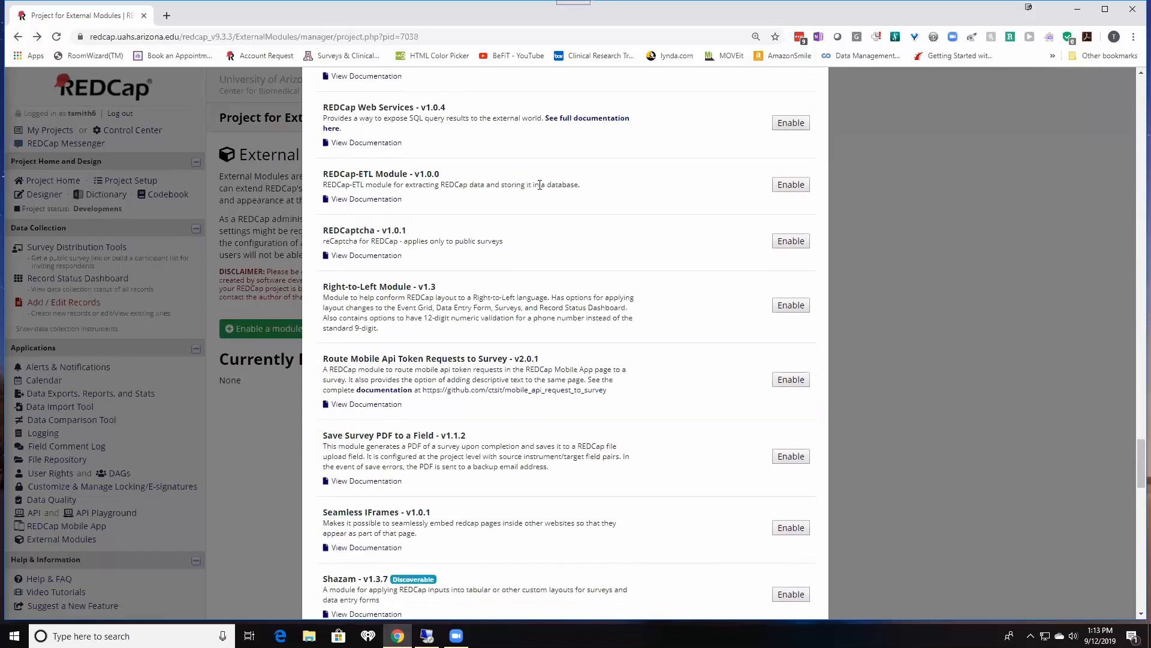
scroll(539, 185, down, 7)
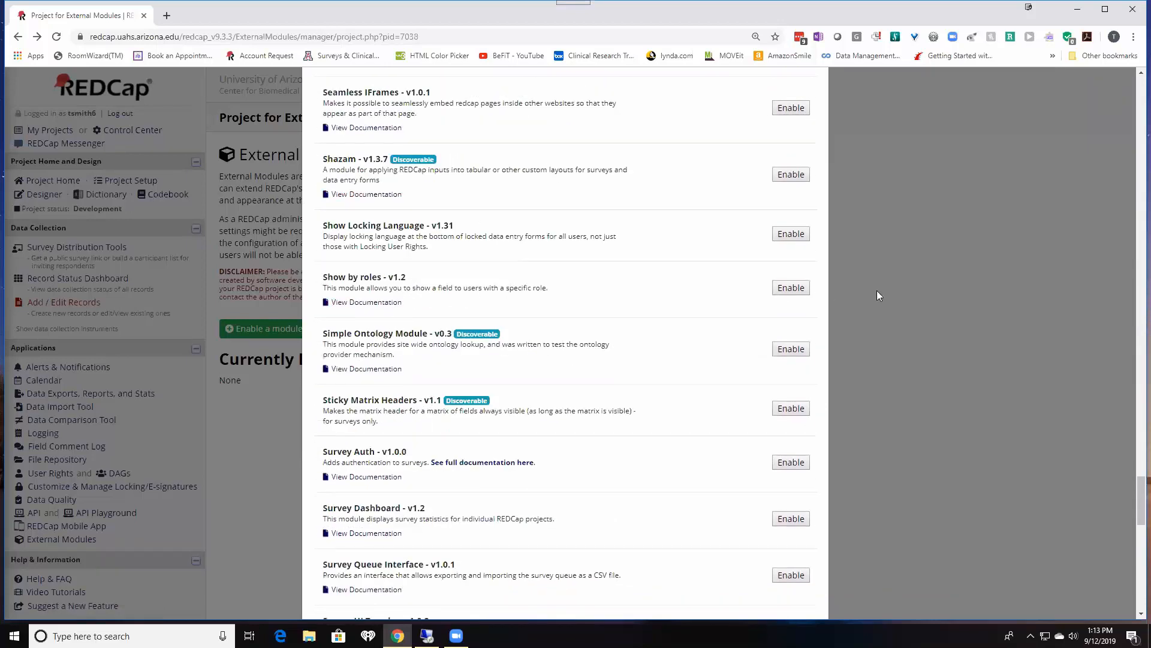
click(795, 292)
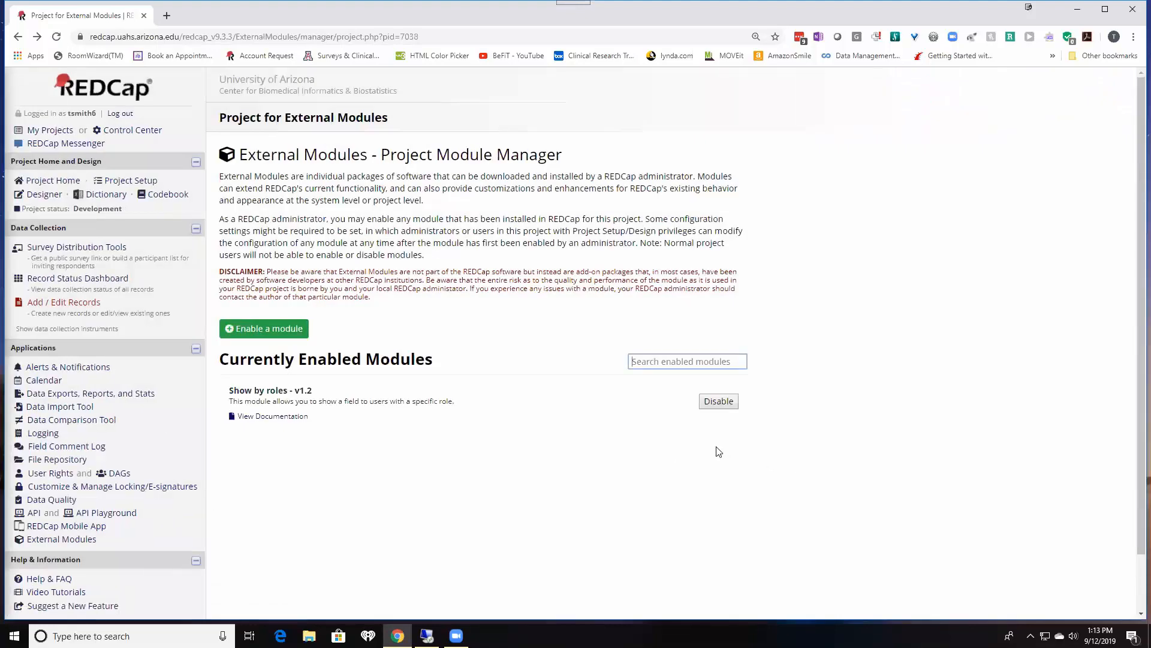
- View the documentation of the enabled Show by roles module
click(257, 418)
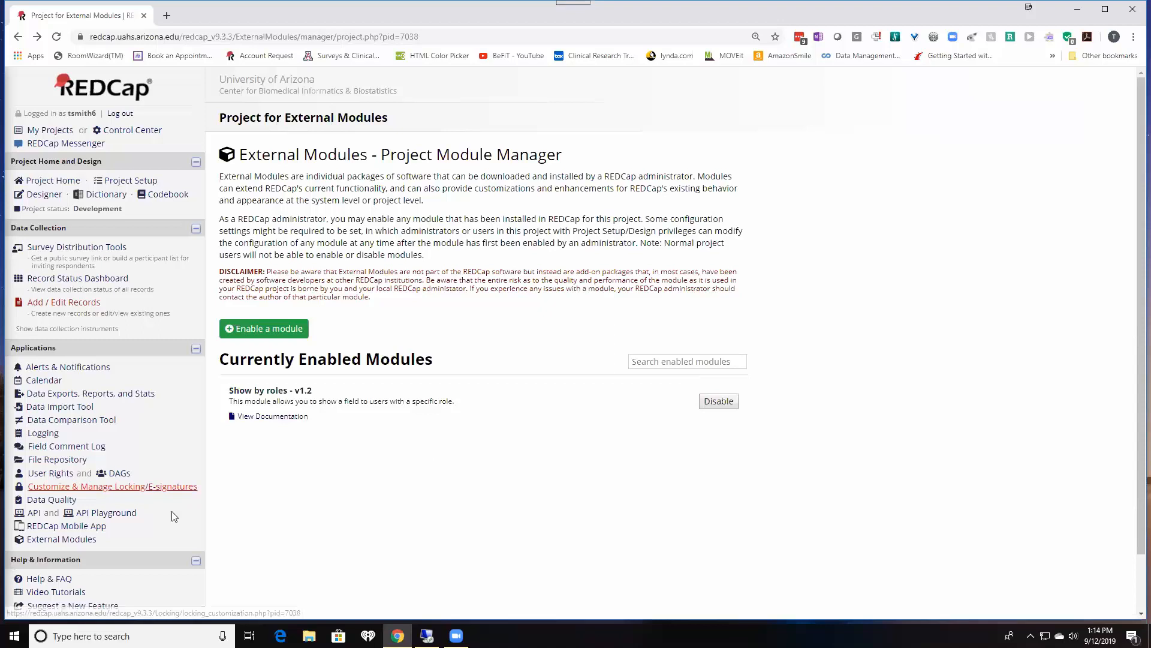
scroll(321, 540, down, 1)
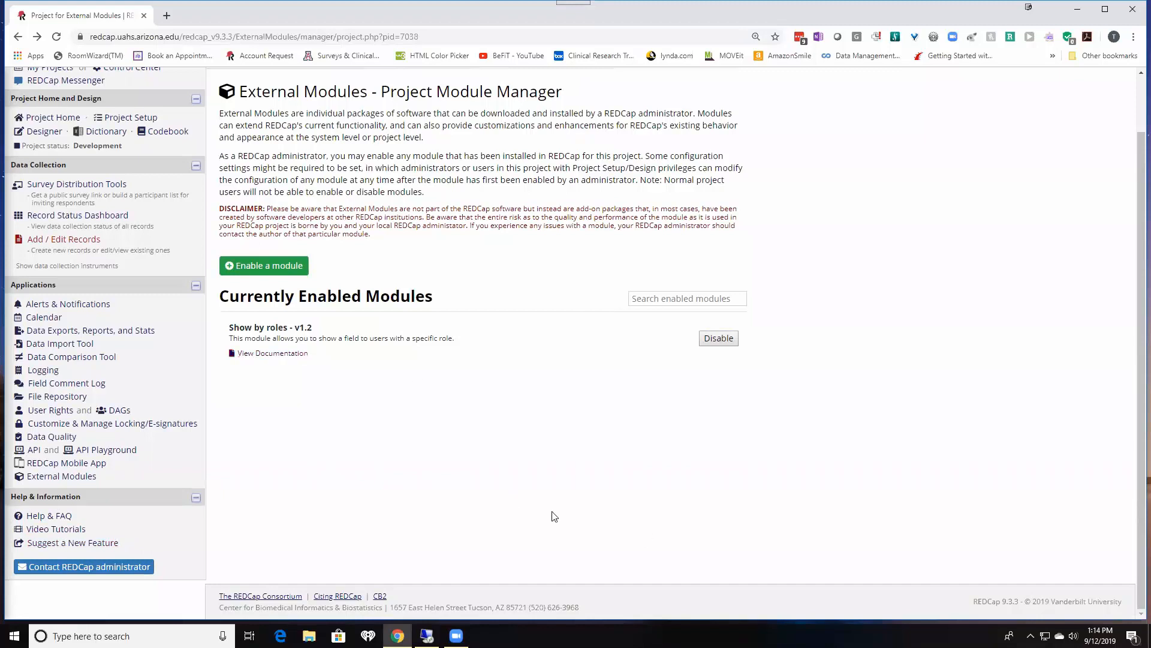
scroll(550, 514, up, 1)
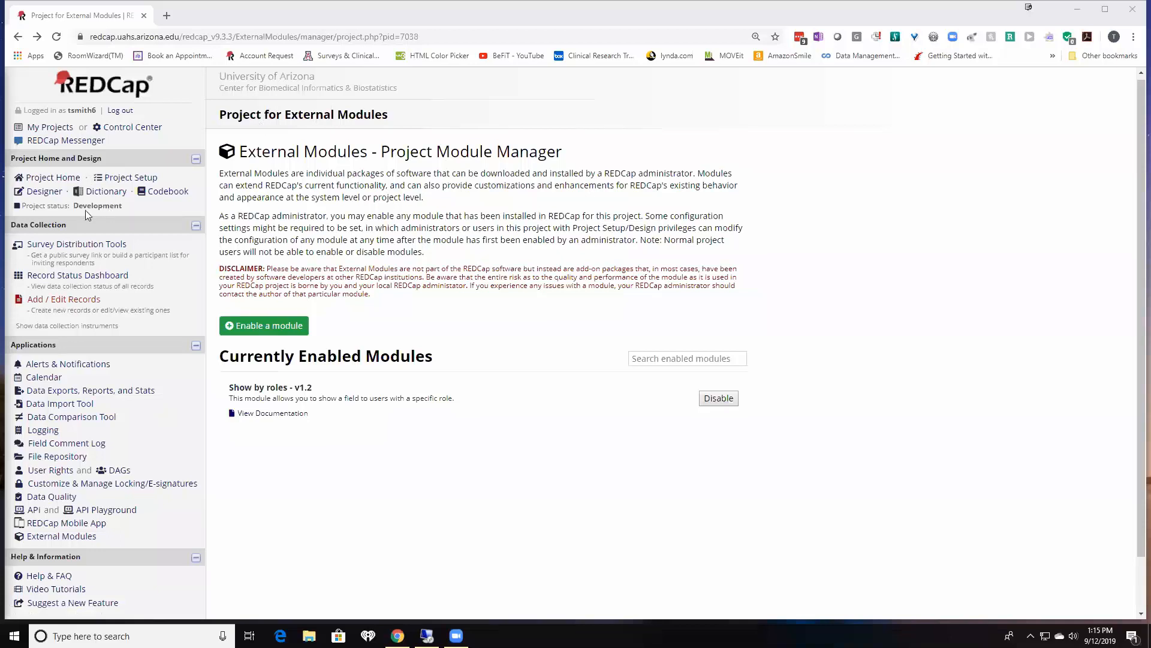
- Open the Screening Form instrument in the Online Designer to look at its fields
click(45, 192)
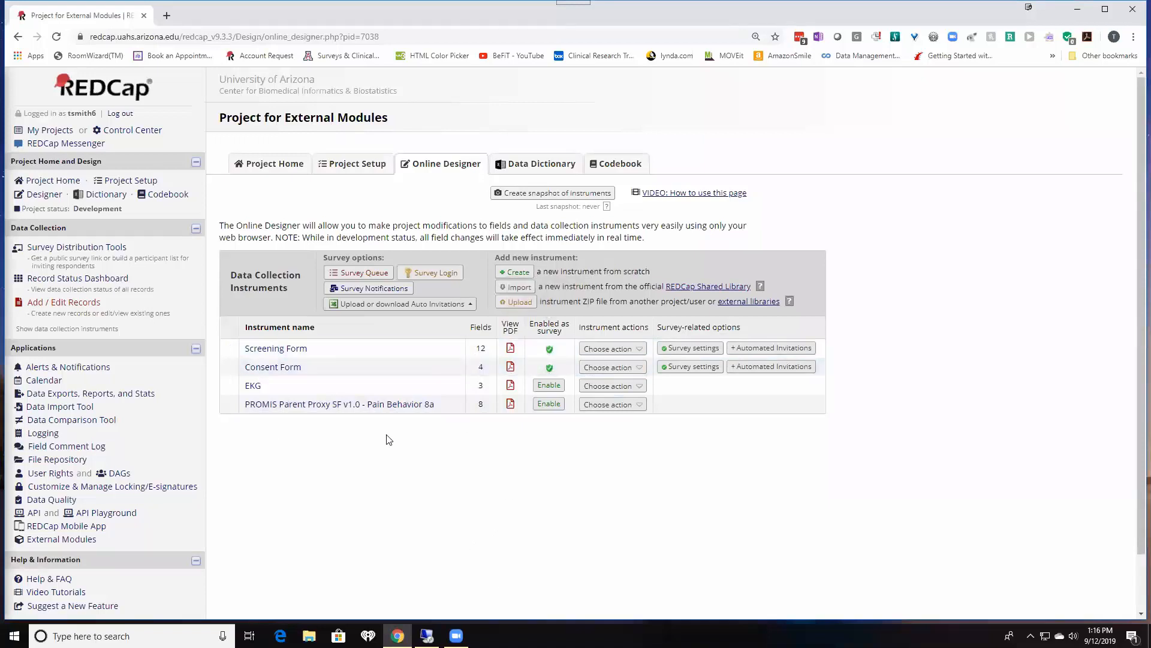
click(263, 351)
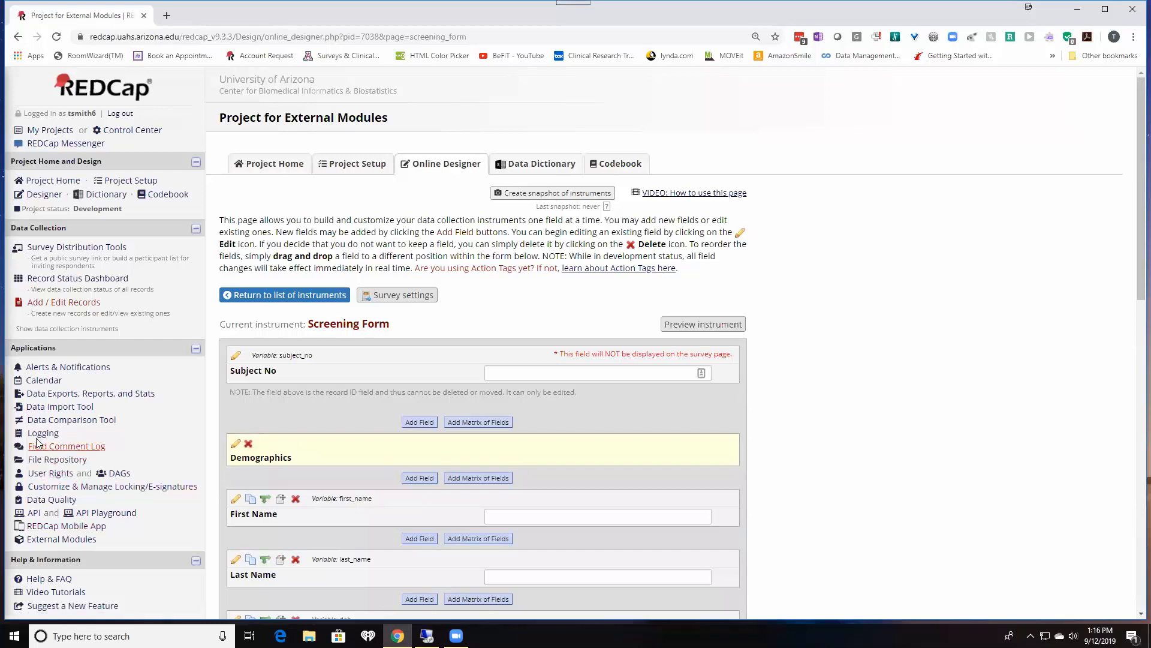
- Examine the privileges of the Administrator and Student roles in the project's user rights without changing them
click(74, 478)
scroll(941, 363, down, 2)
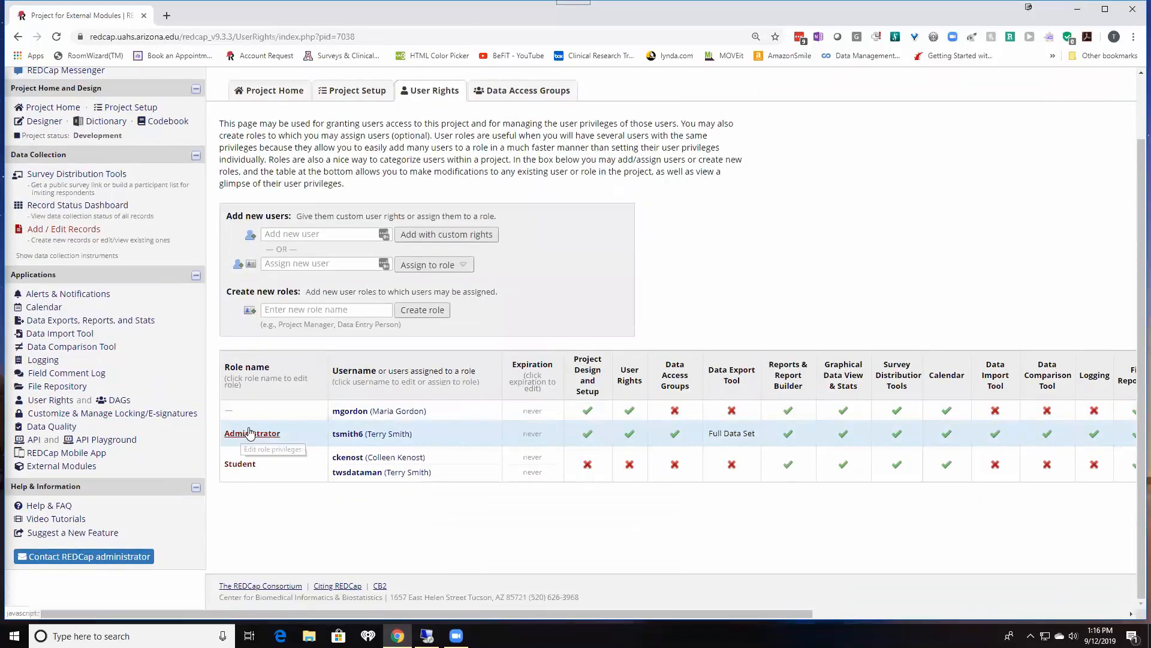
click(251, 435)
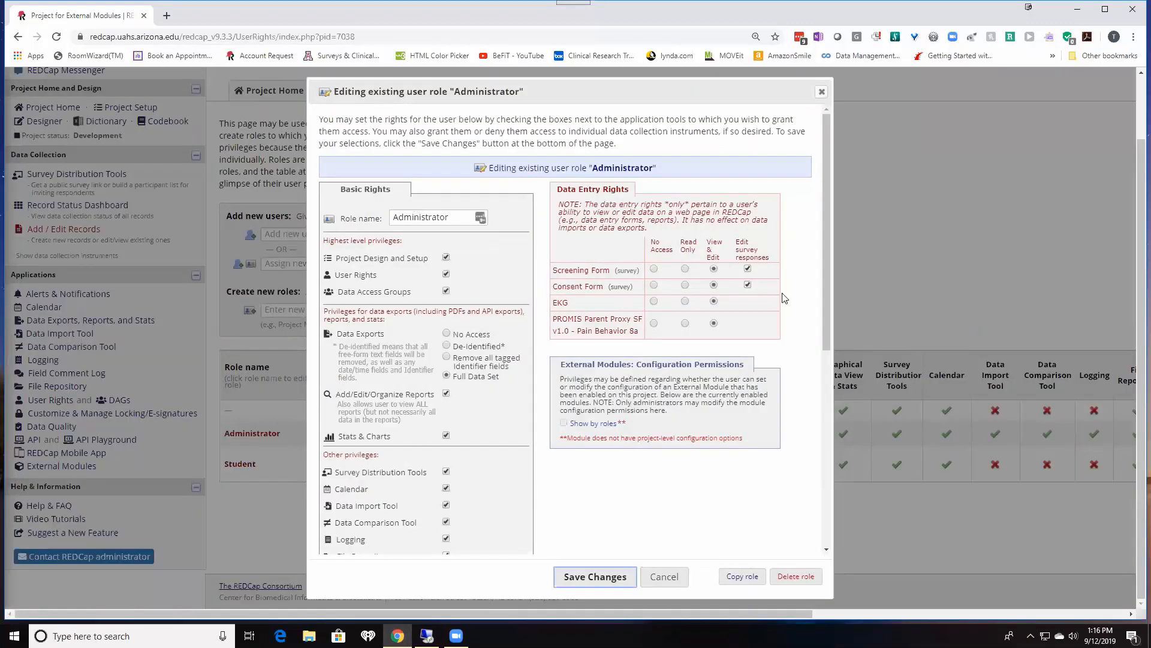
click(665, 577)
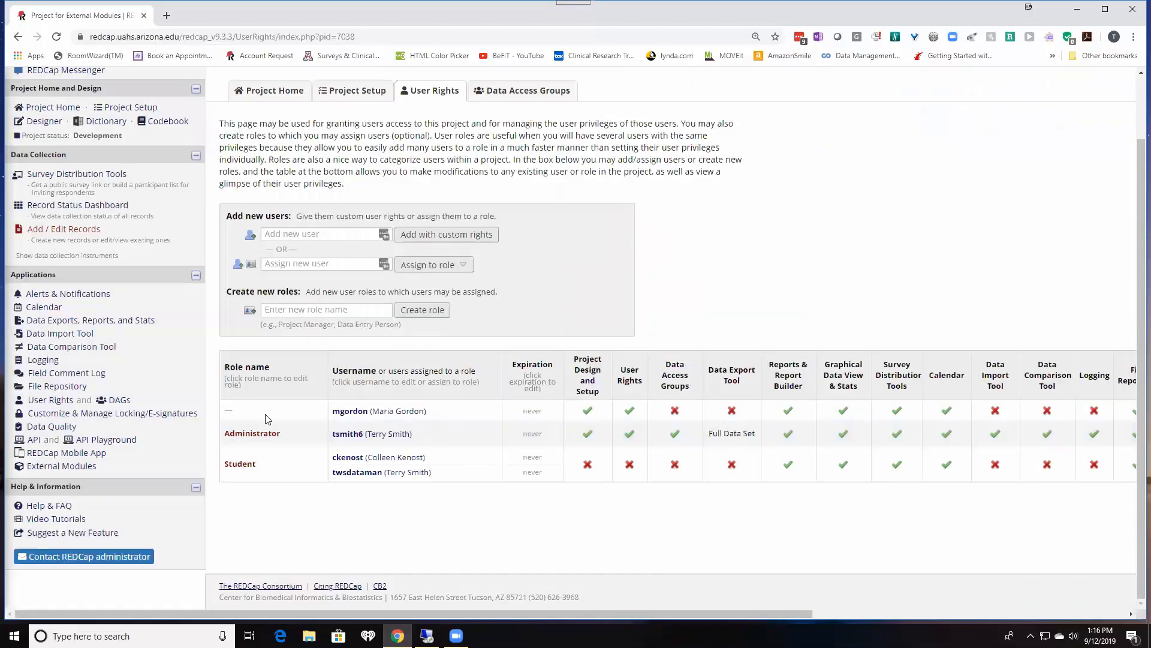
click(240, 465)
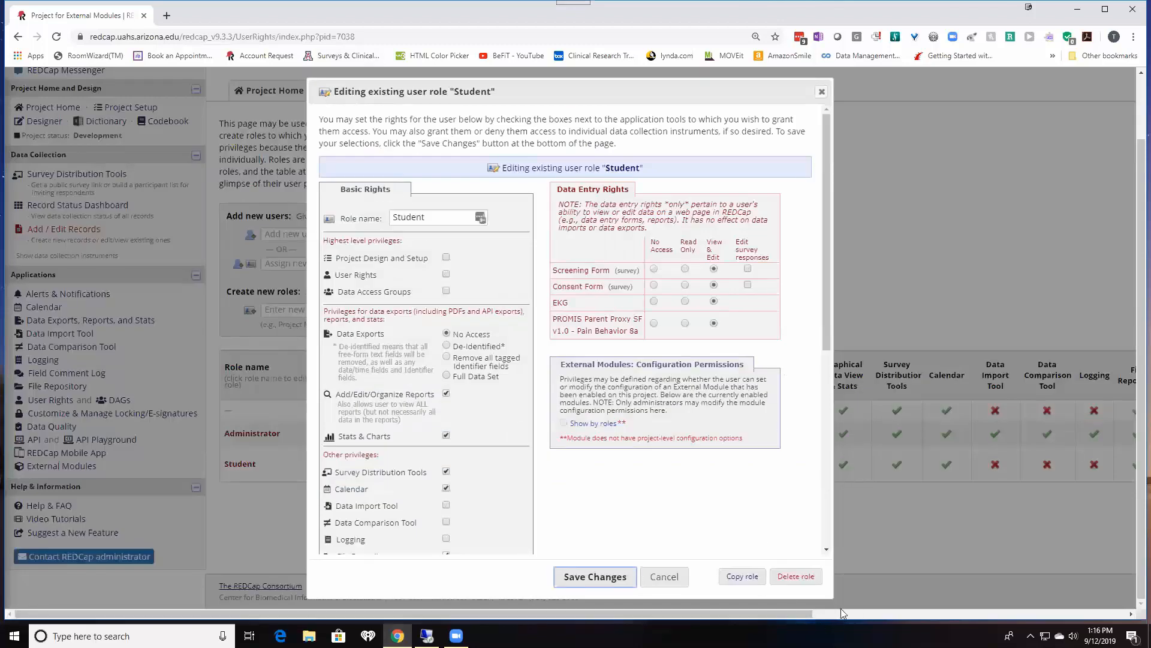
click(669, 579)
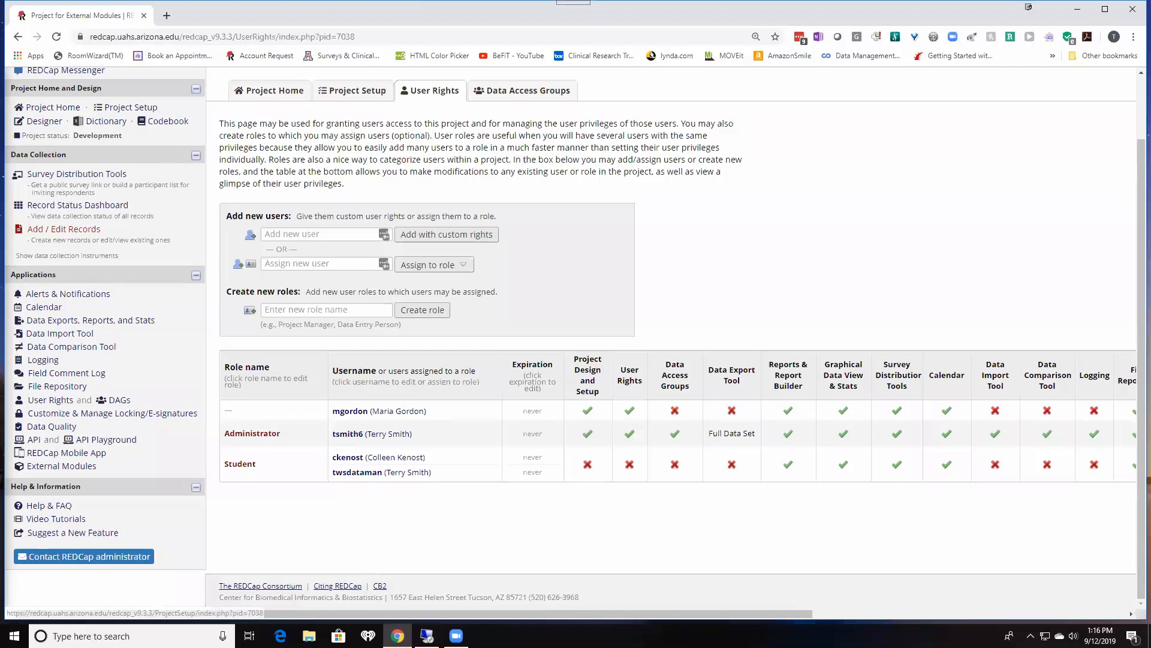
click(44, 121)
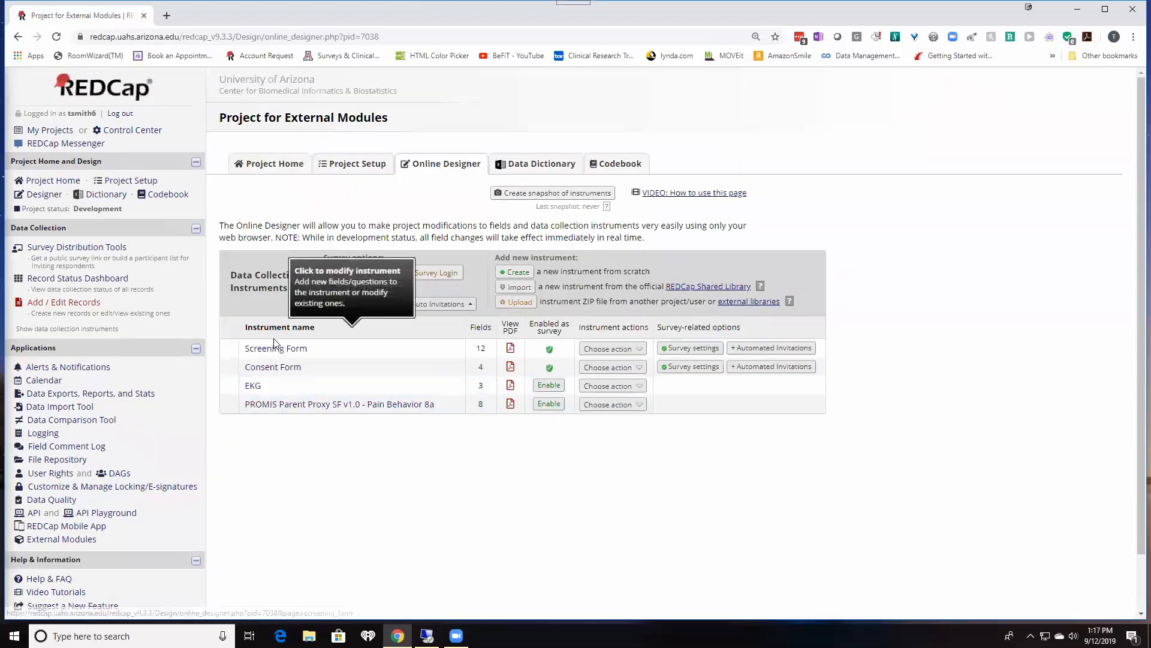
scroll(1041, 489, down, 15)
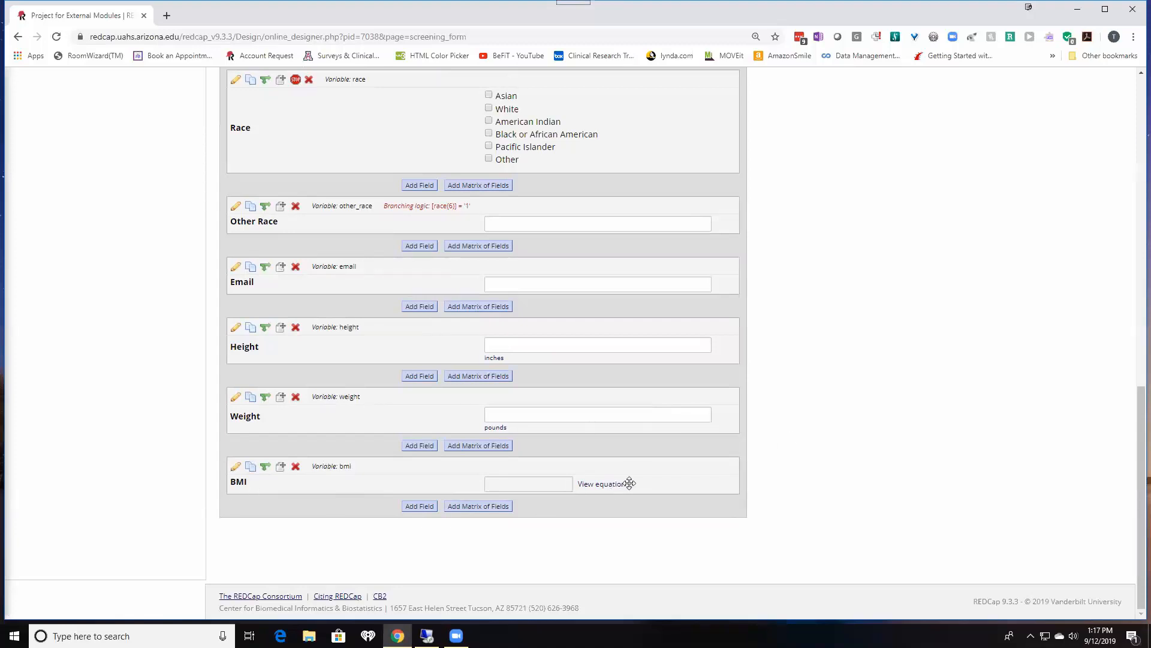
click(236, 467)
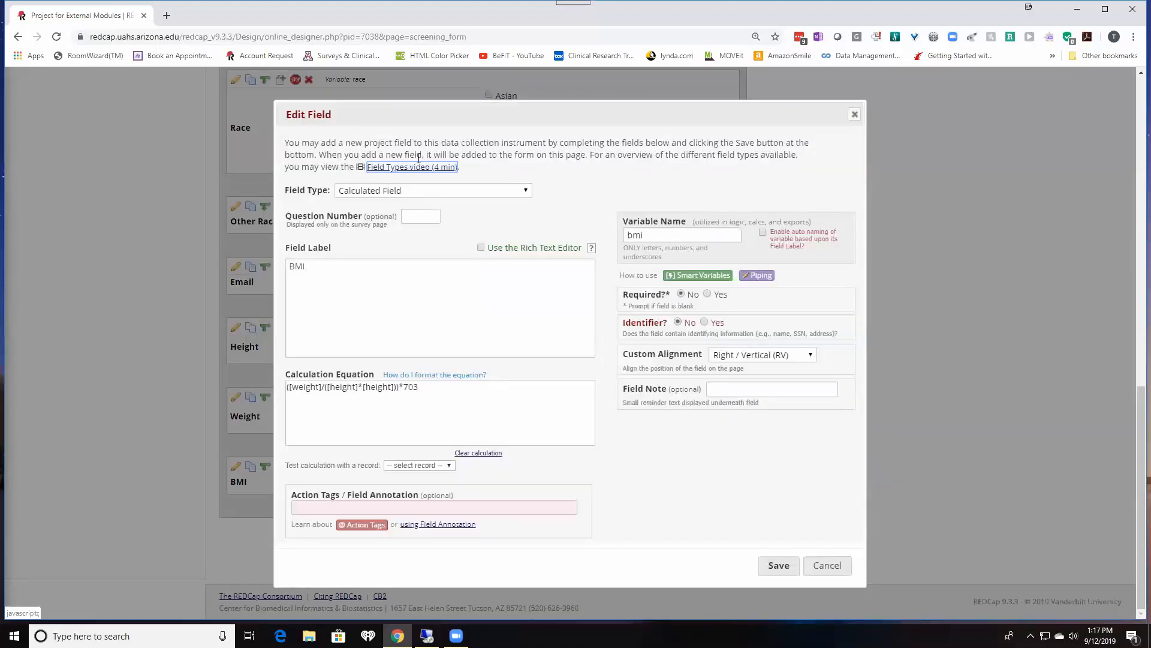
drag(390, 121, 388, 103)
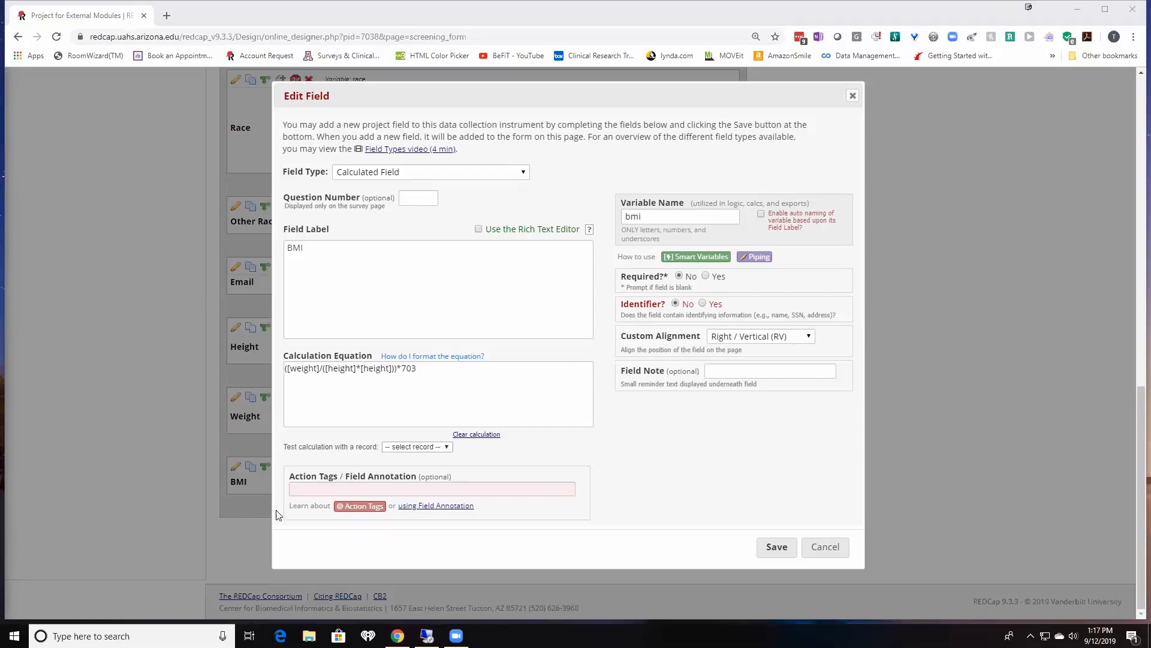
click(301, 488)
text(@SHOW_BY_ROLES=["Administrator"])
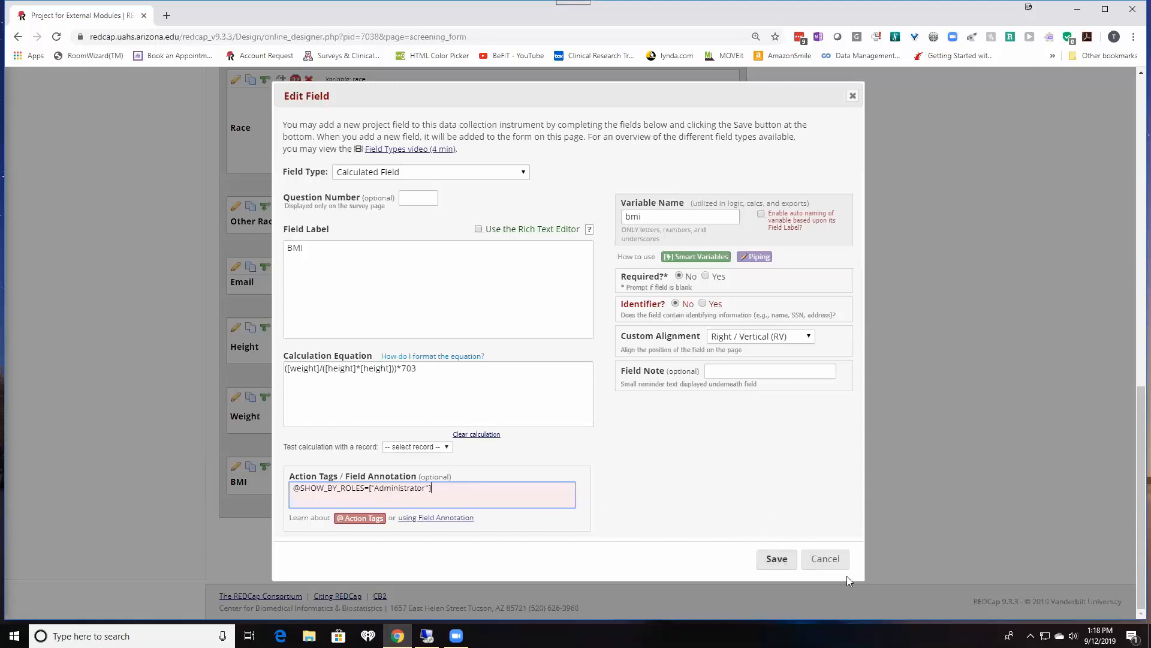
click(778, 560)
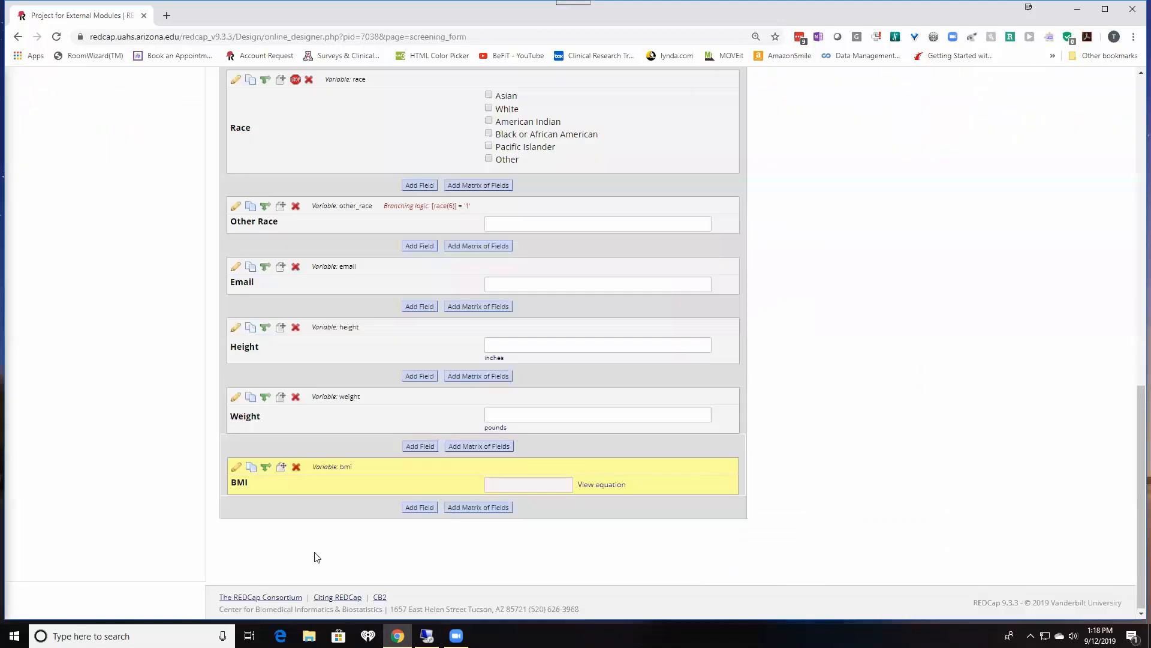
- Open the Screening Form of subject 1 from the Record Status Dashboard and check the BMI field on it
scroll(558, 259, up, 15)
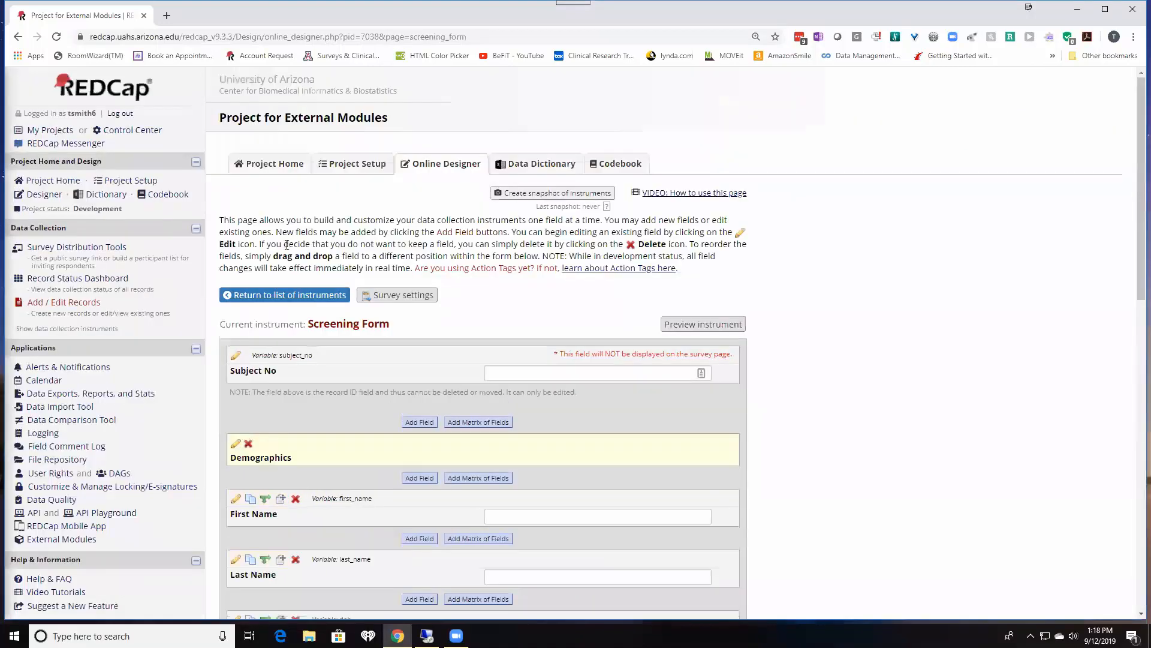
click(73, 279)
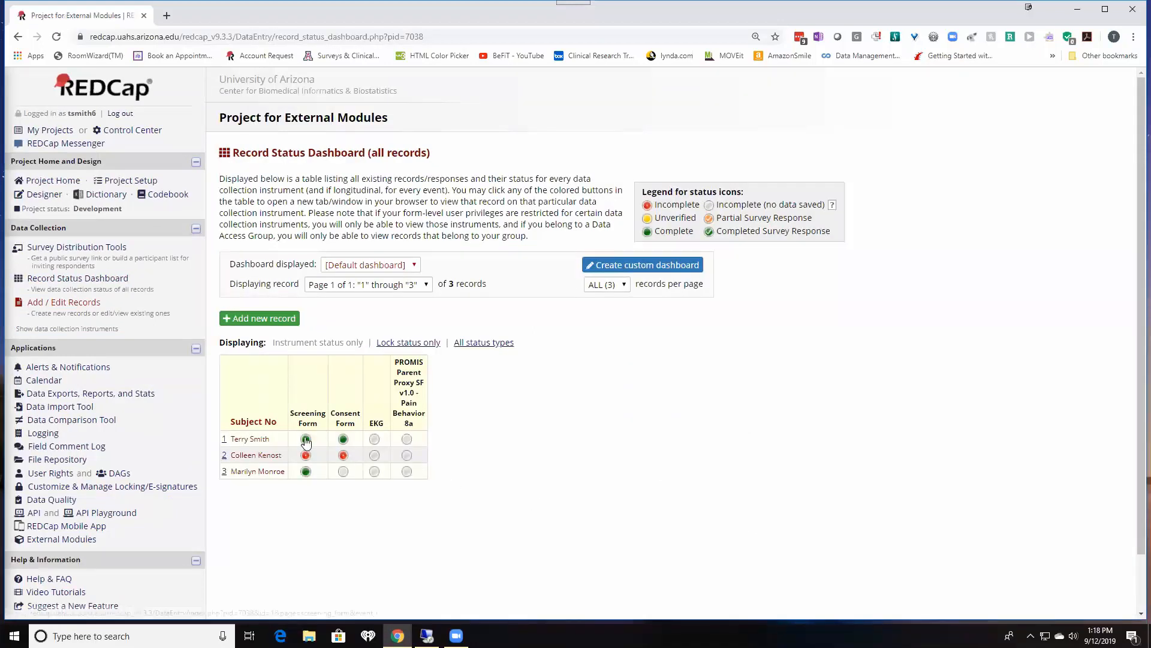
click(305, 443)
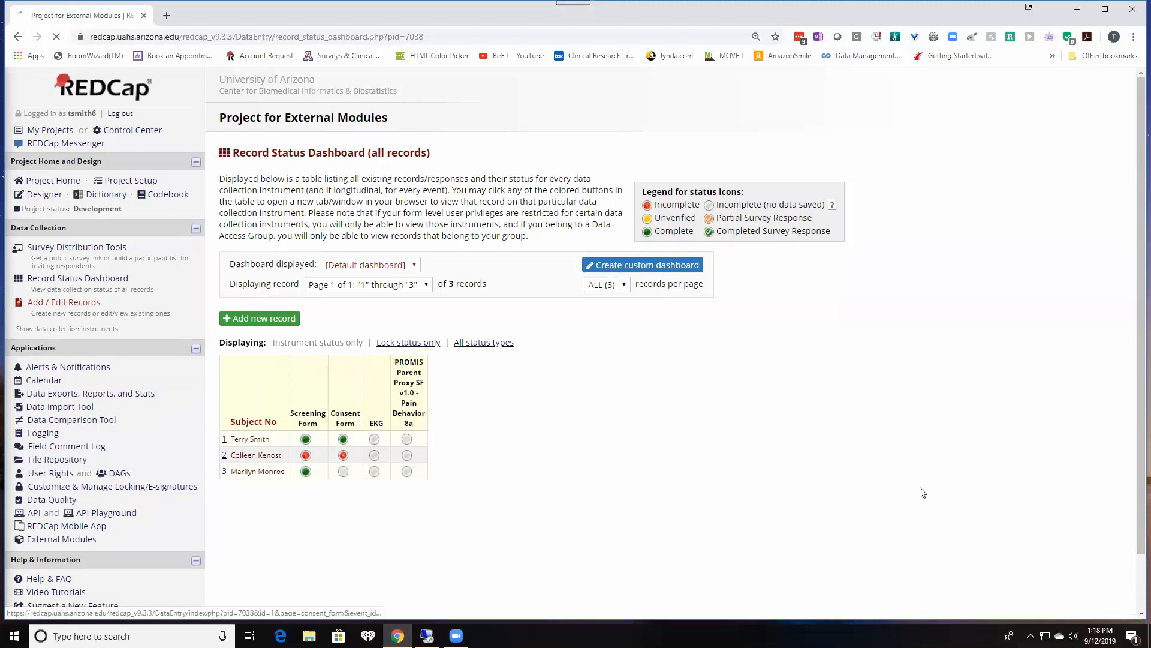
scroll(873, 469, down, 5)
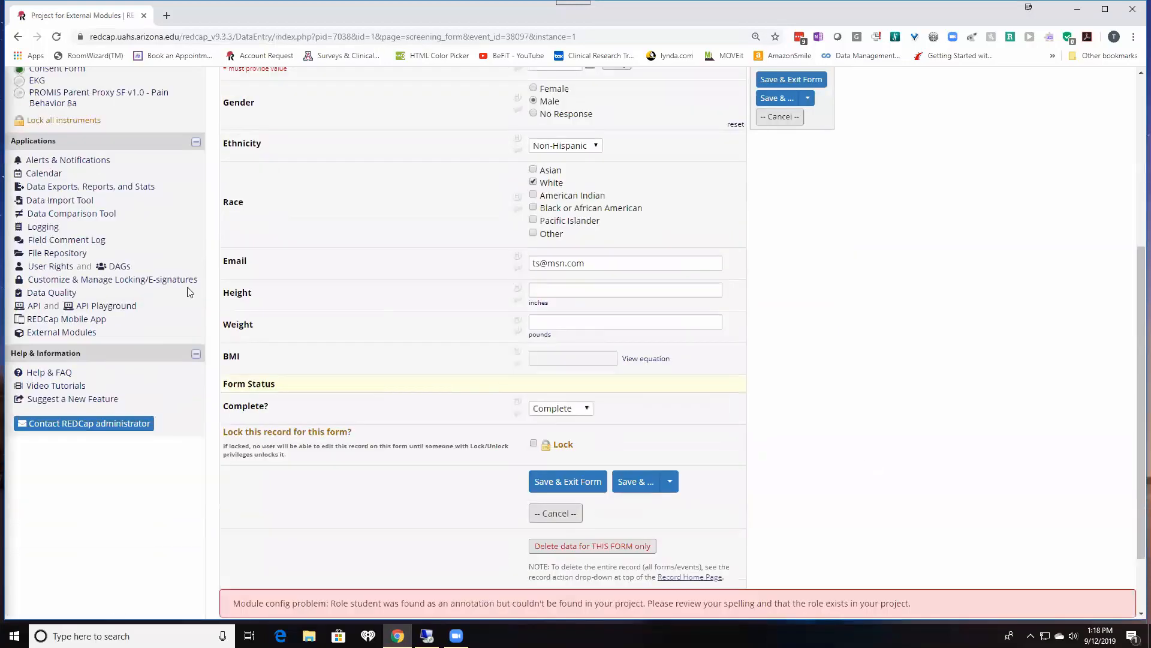
scroll(823, 337, up, 5)
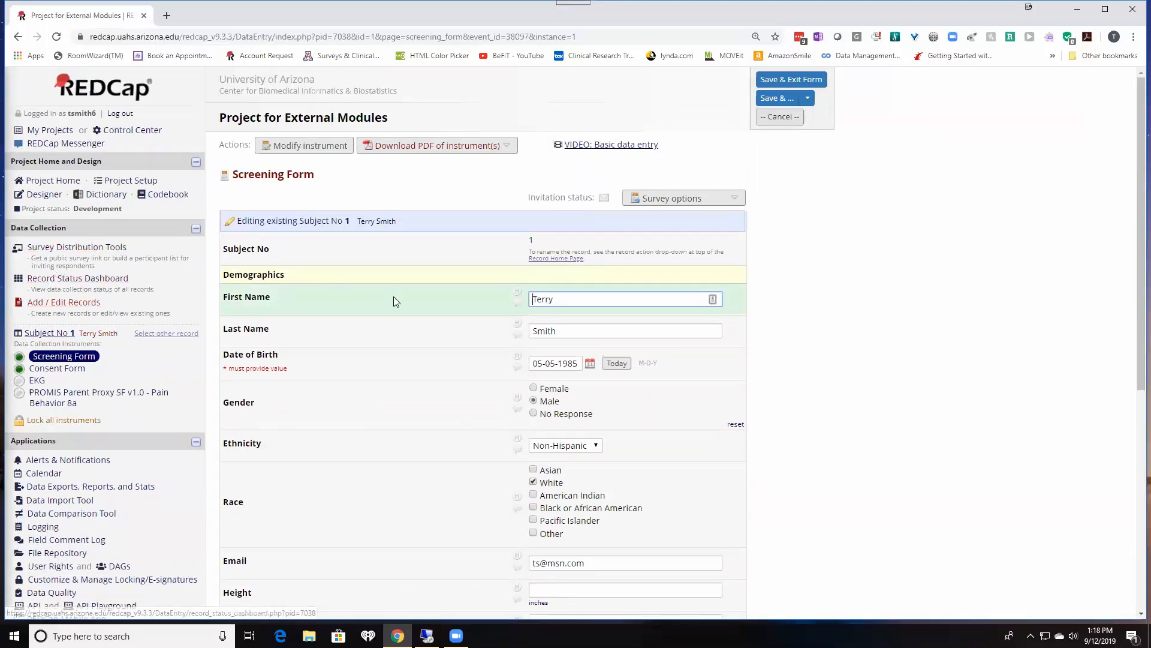
scroll(571, 270, down, 5)
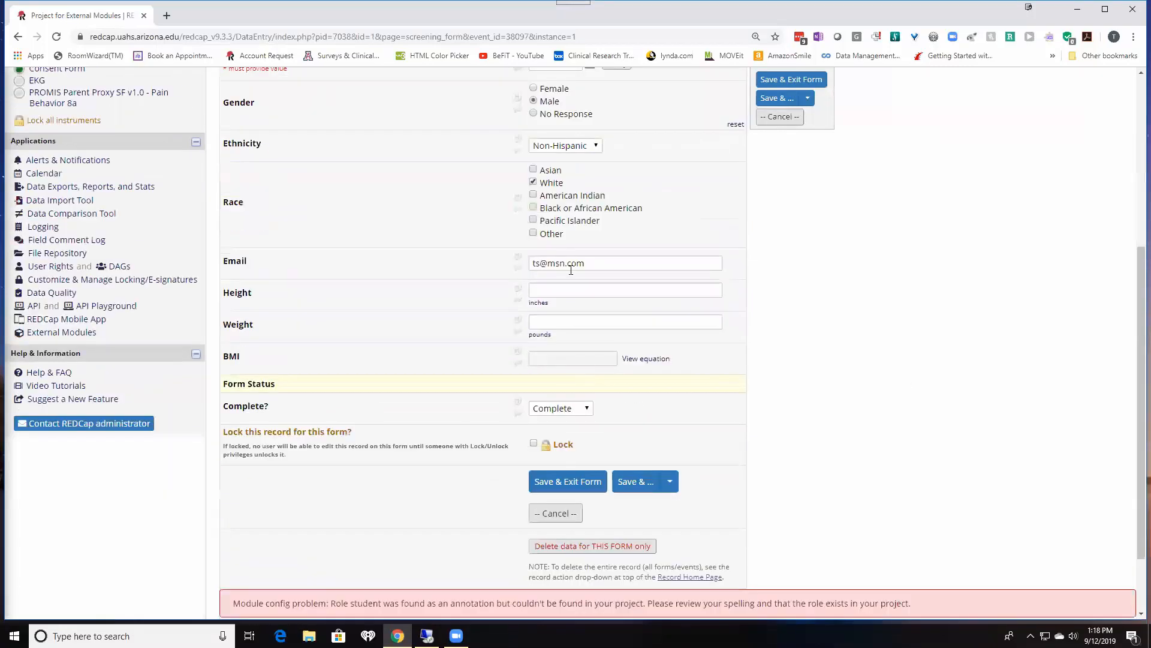
- Enter a height of 72 inches and a weight of 175 pounds on subject 1's Screening Form, and save while staying on the form
click(537, 289)
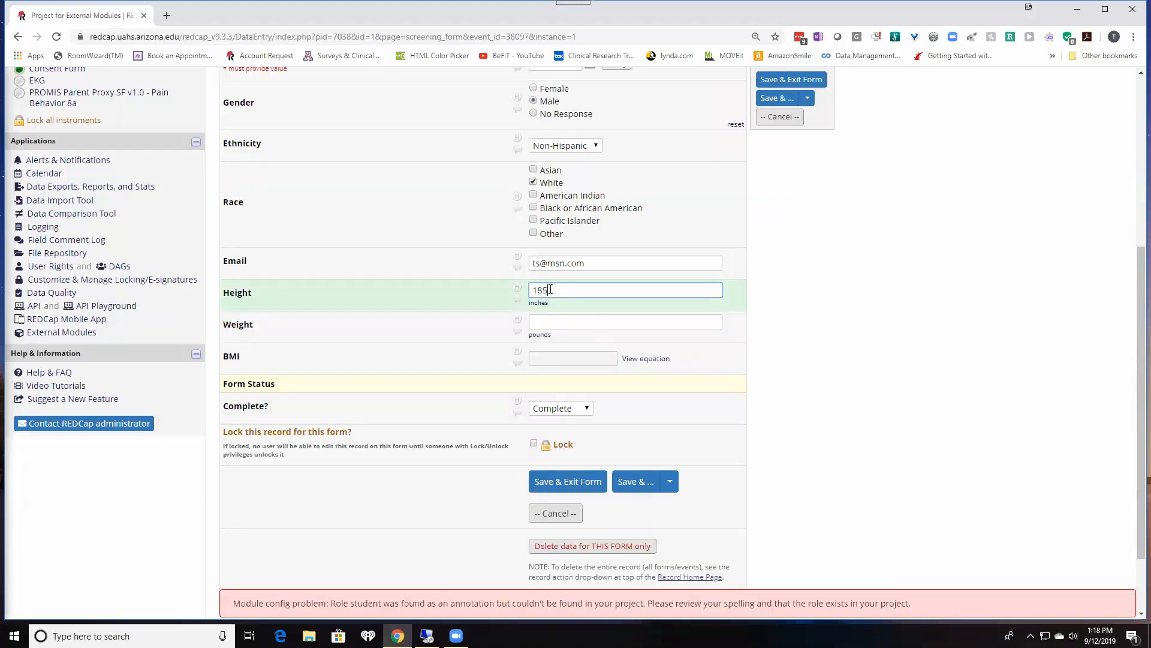
key(BackSpace)
text(72)
click(544, 324)
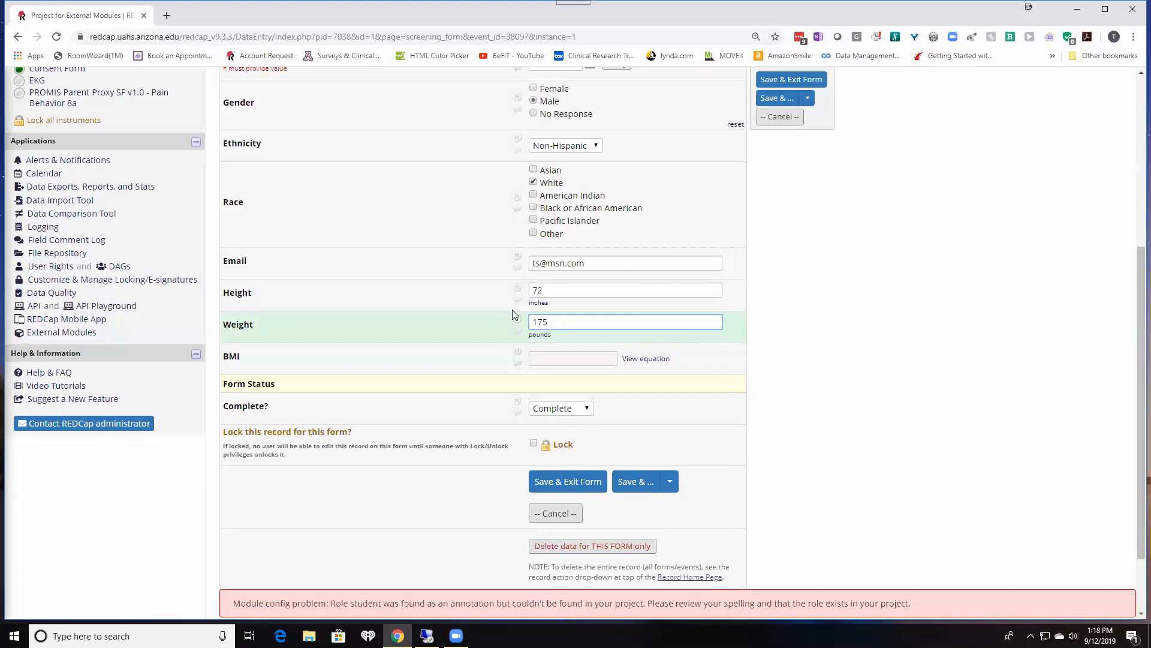
key(Tab)
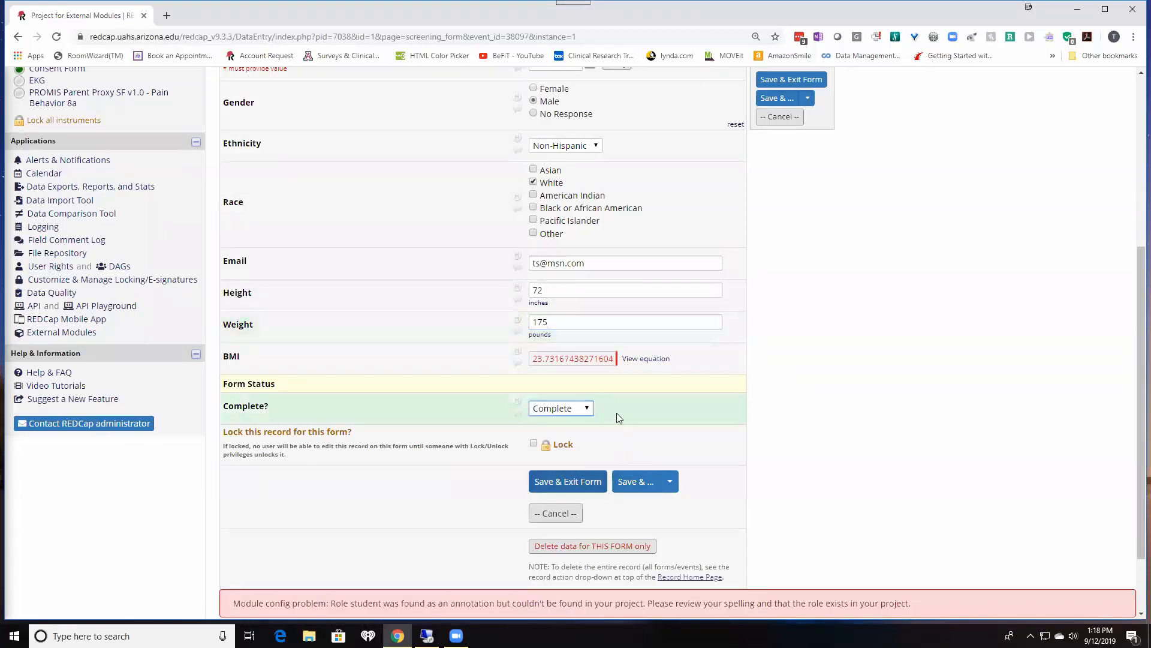
click(673, 489)
click(649, 510)
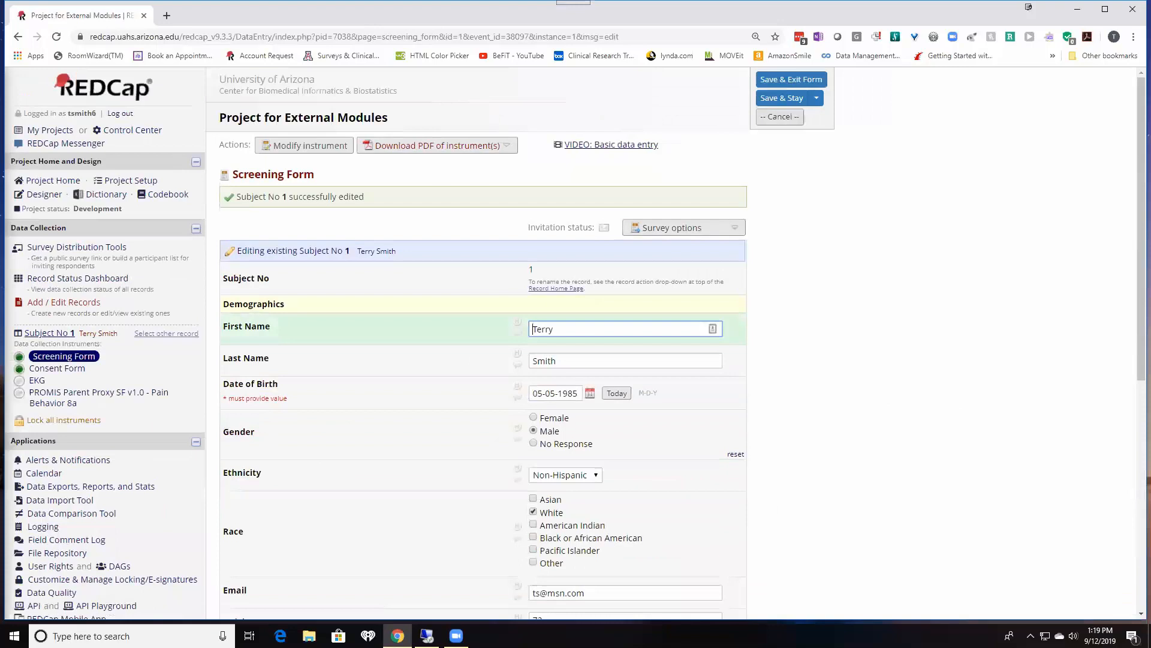
- Reopen subject 1's Screening Form from the Record Status Dashboard and check the BMI field below the height and weight
click(73, 279)
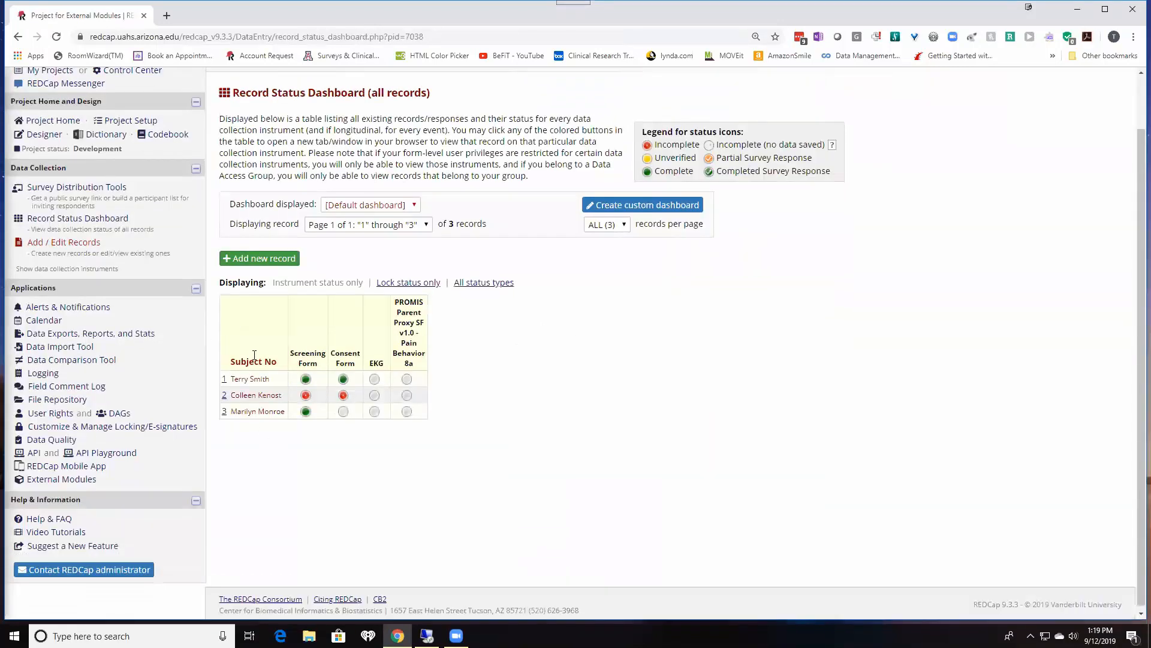
click(306, 379)
scroll(953, 392, down, 6)
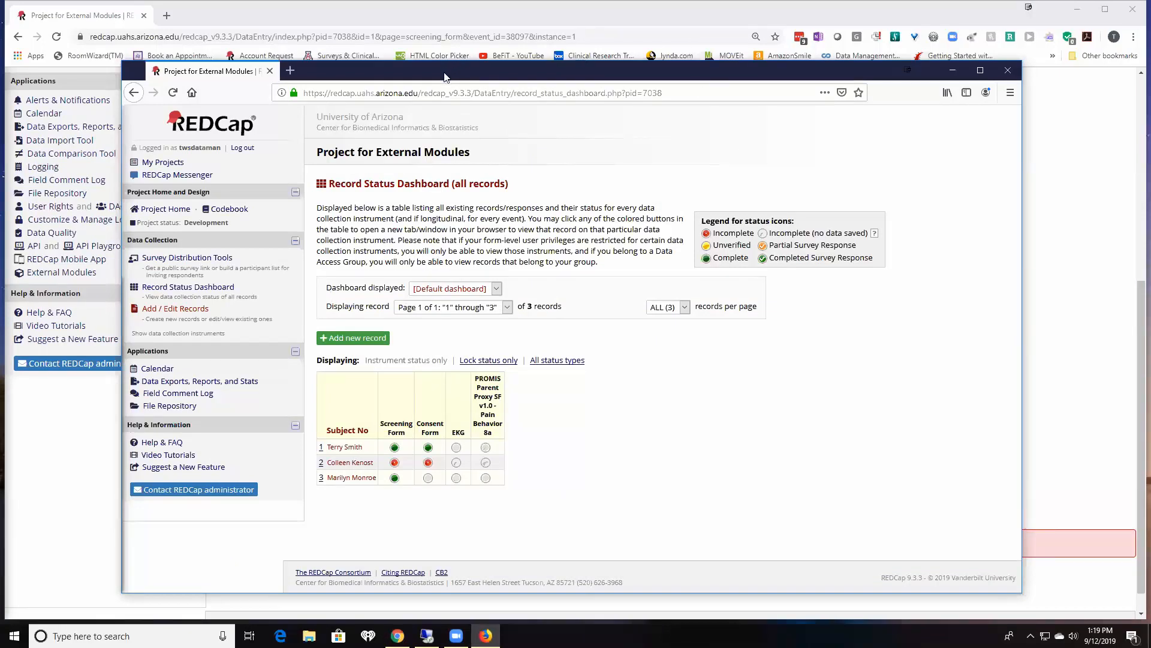
- Switch to the Firefox session of the second user account, open subject 1's Screening Form and check whether the BMI field is shown
drag(444, 77, 445, 60)
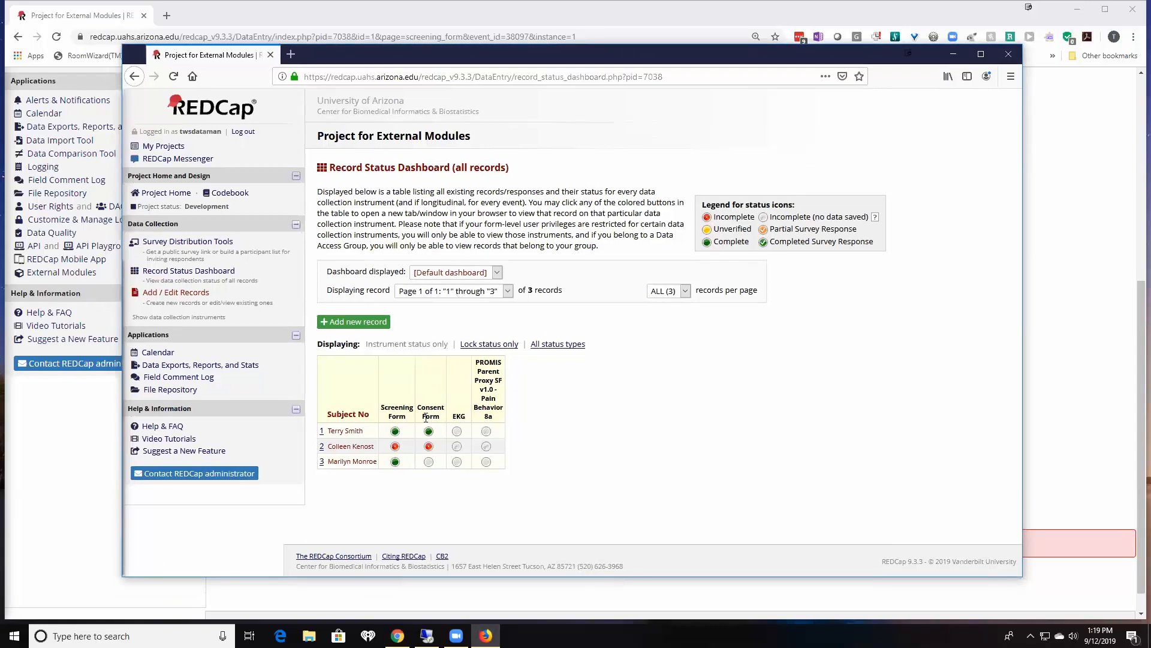
click(395, 432)
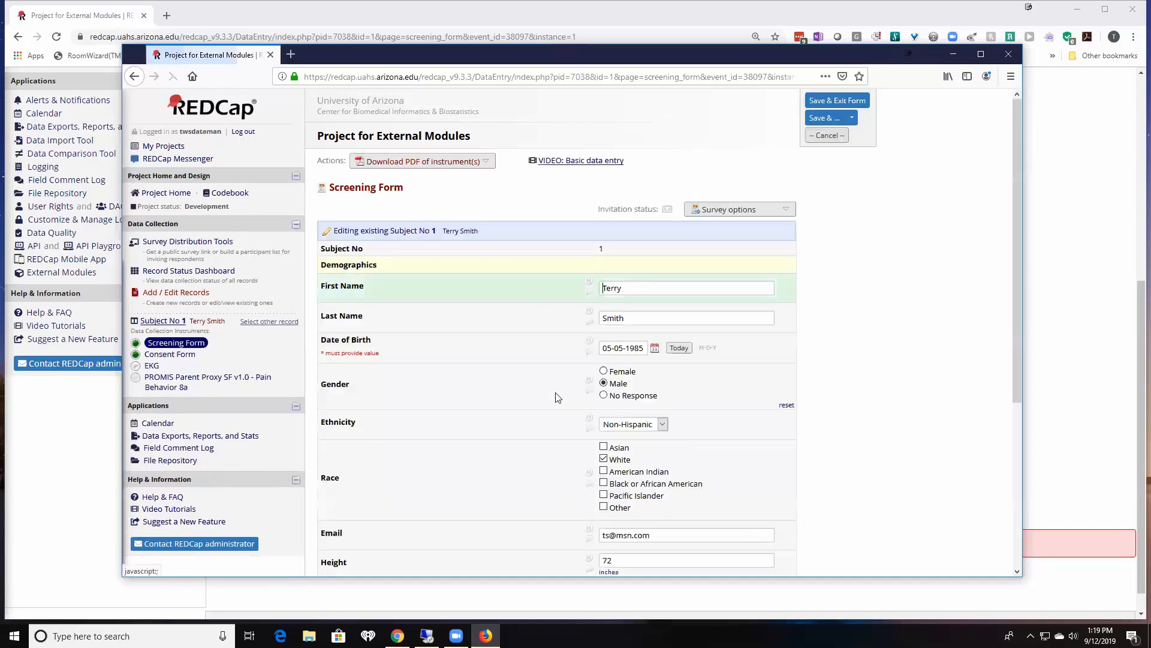
scroll(558, 397, down, 4)
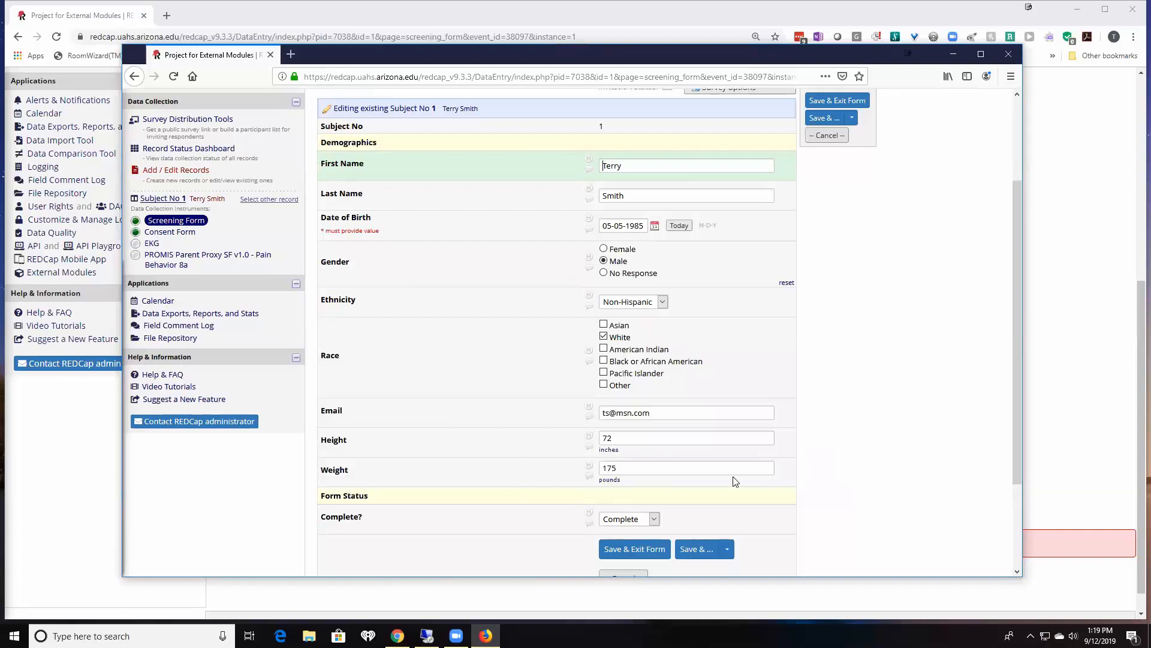
scroll(286, 334, up, 4)
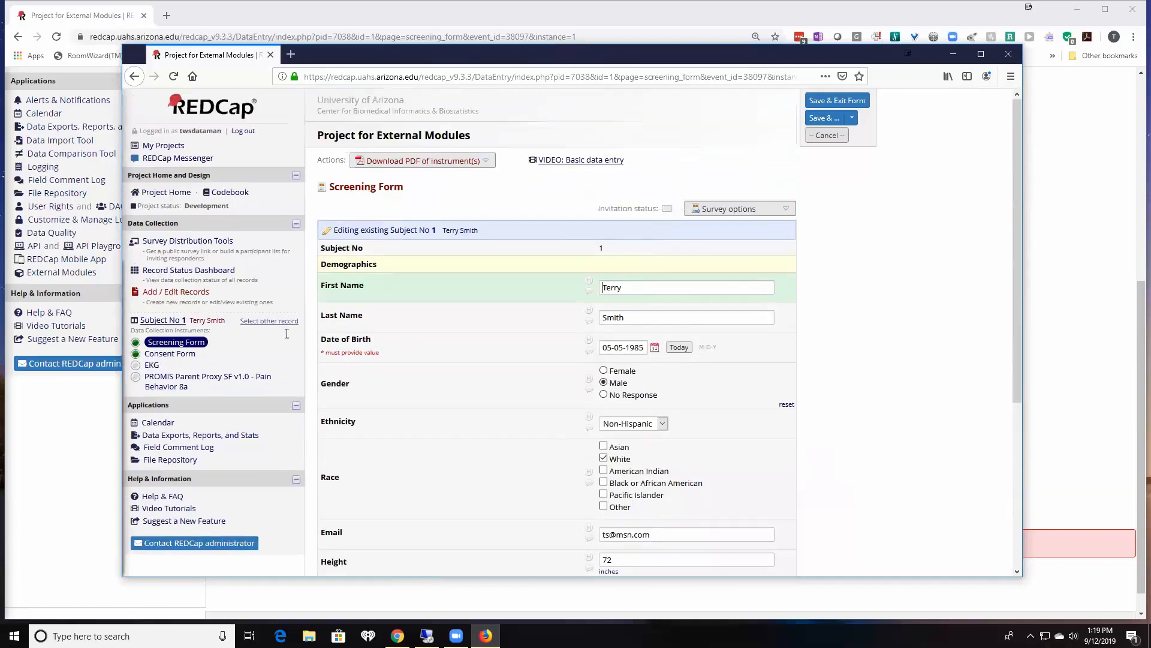
scroll(287, 333, down, 6)
scroll(718, 411, up, 2)
scroll(718, 410, down, 4)
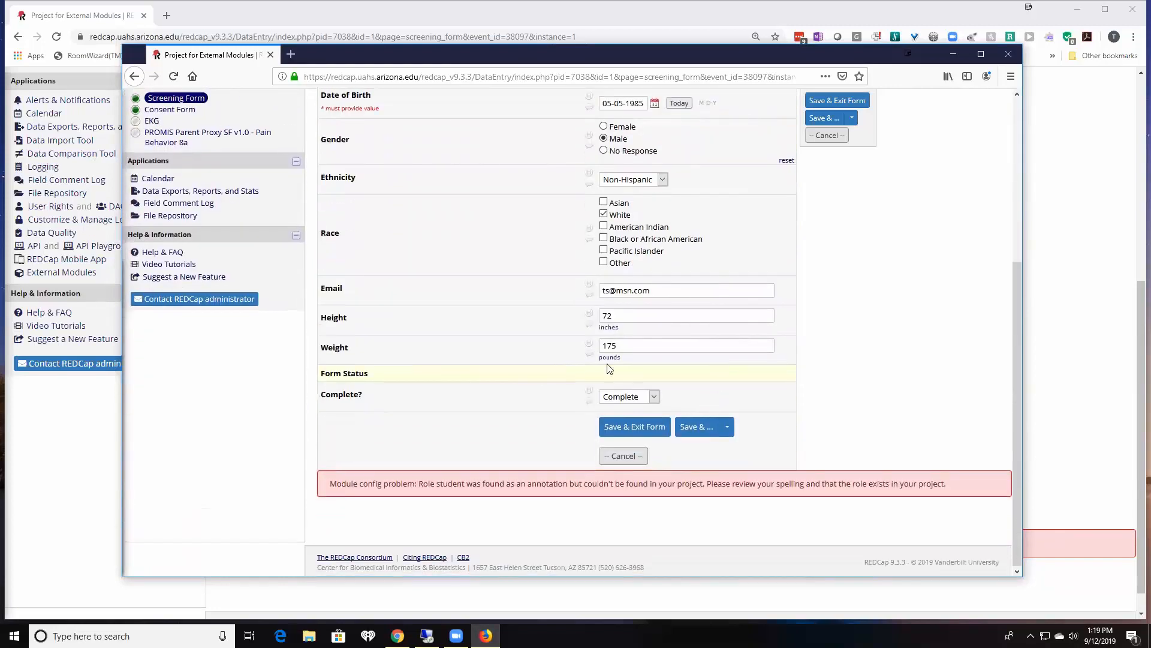
scroll(609, 366, up, 2)
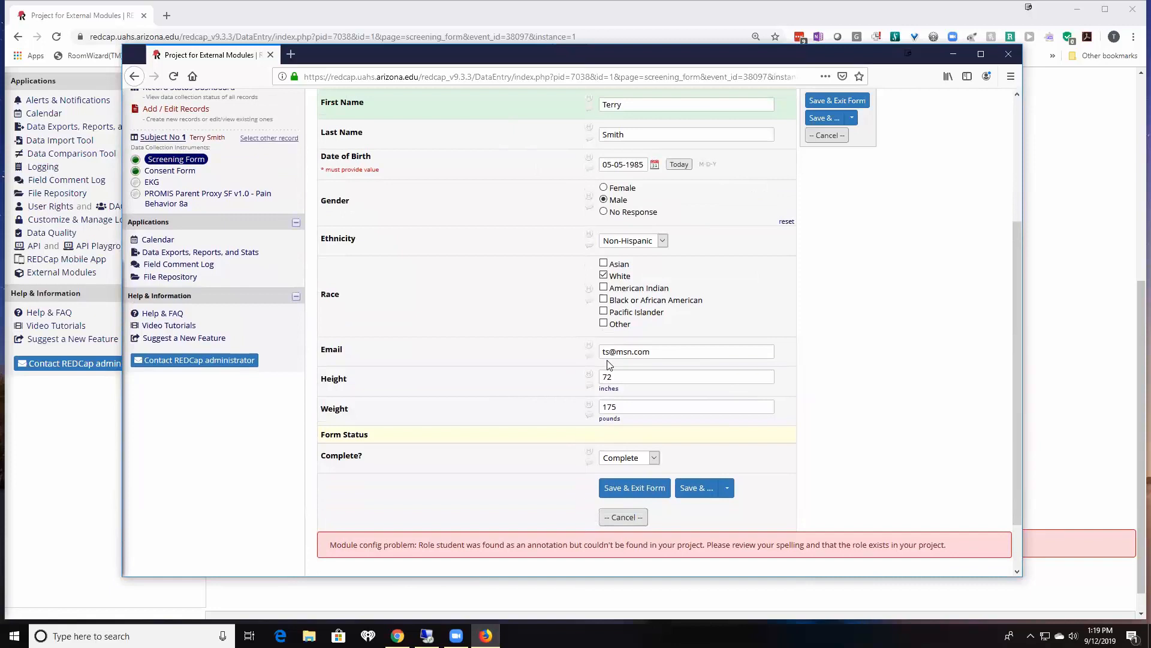
scroll(608, 364, up, 2)
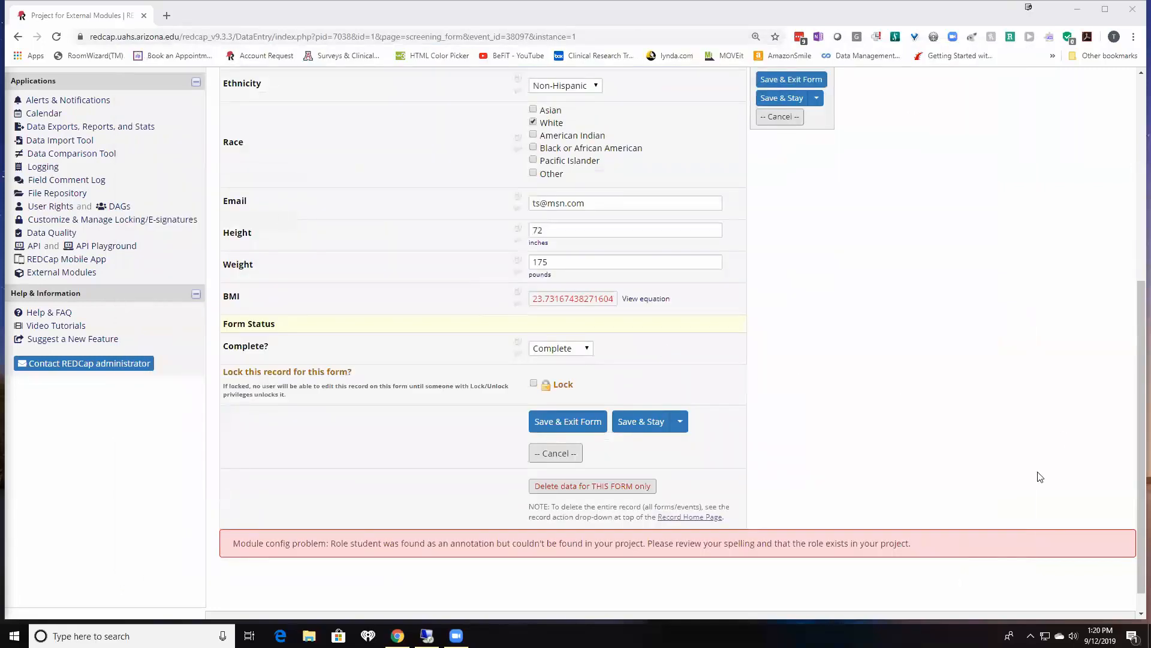
scroll(1078, 438, up, 3)
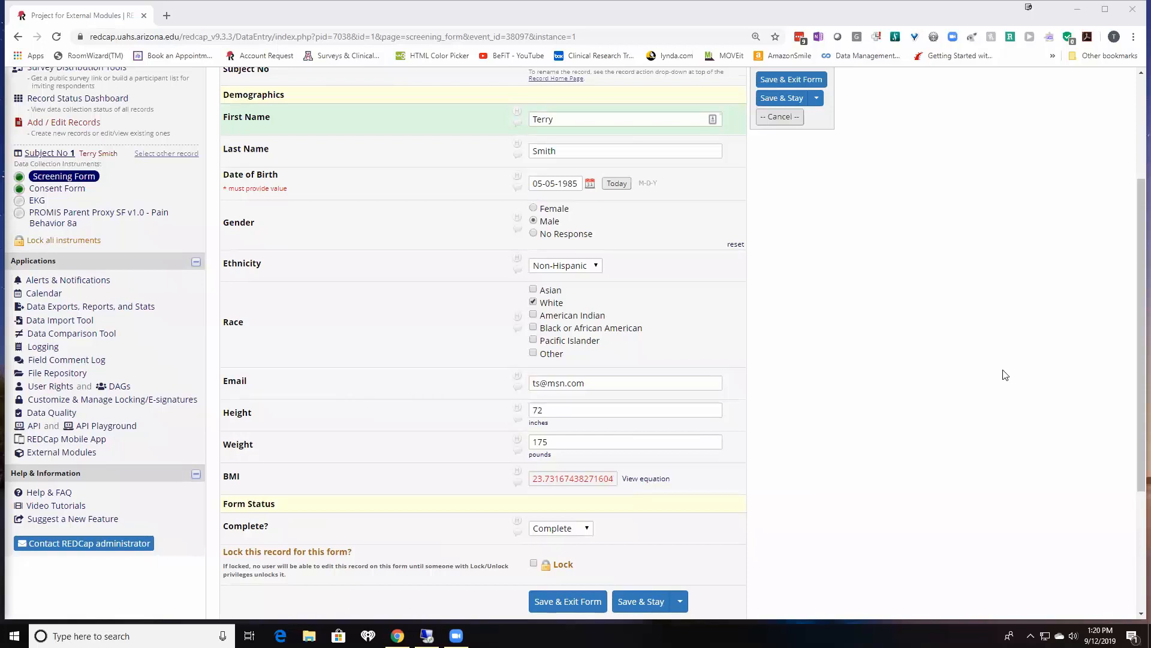
scroll(1005, 374, up, 3)
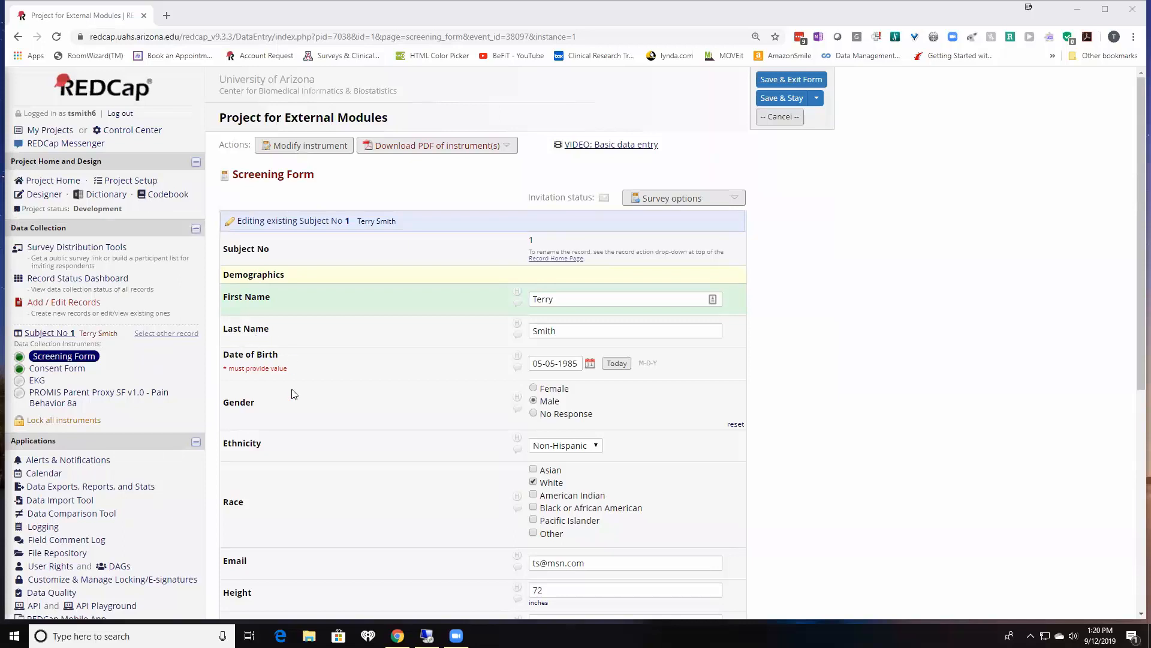
scroll(126, 516, down, 3)
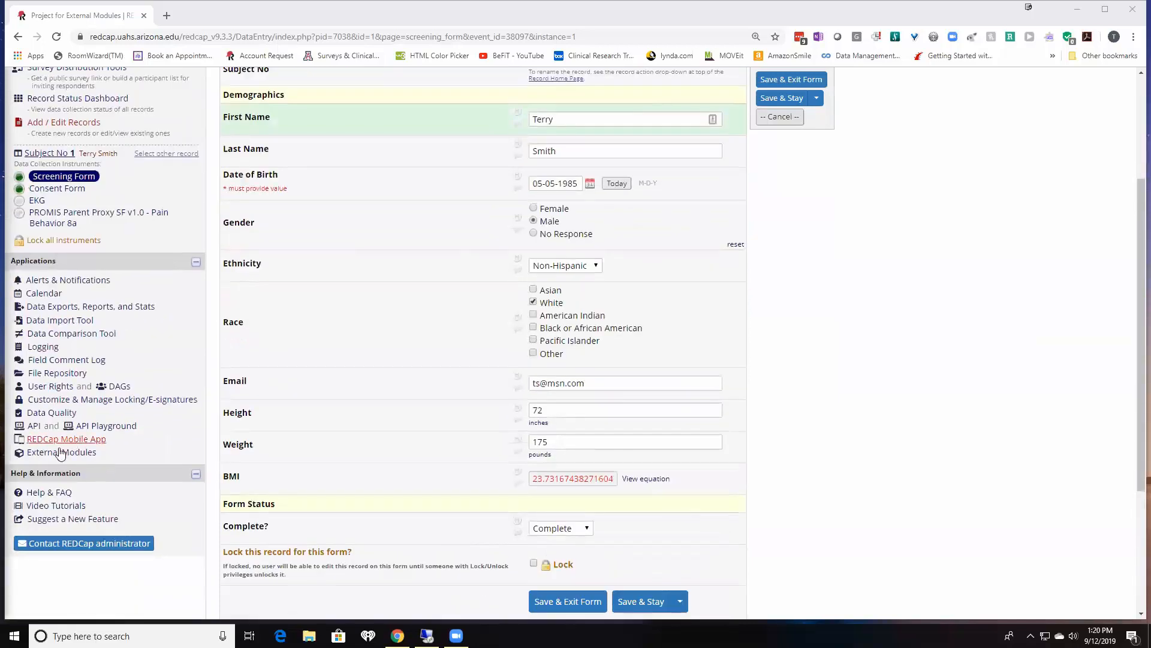
click(63, 453)
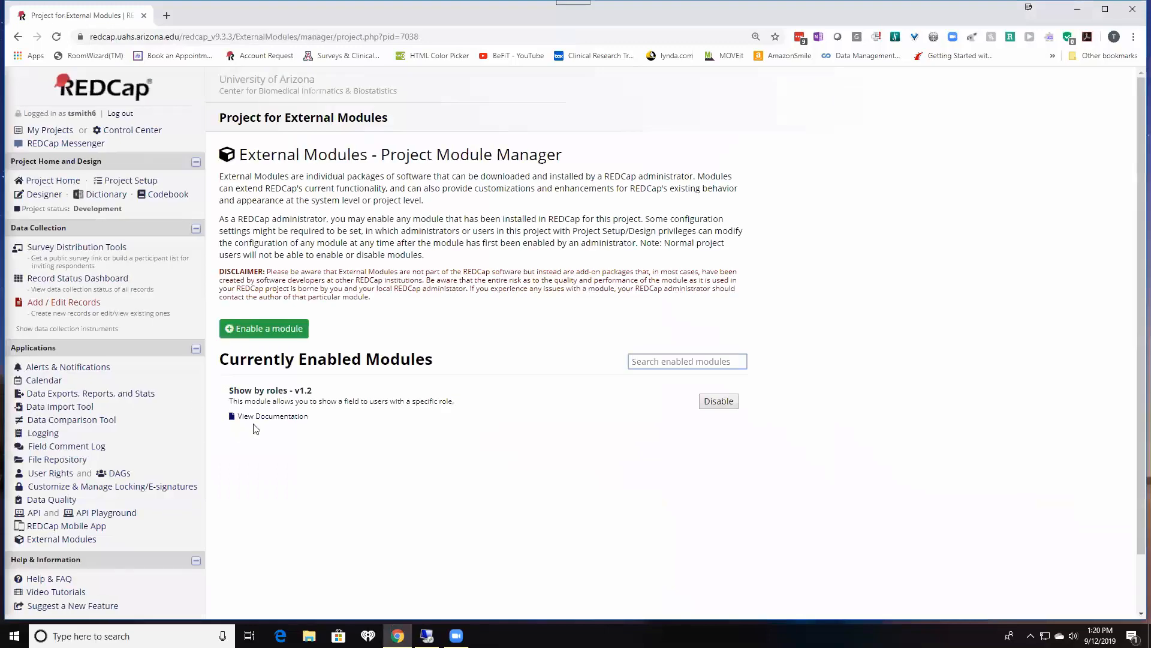
click(255, 416)
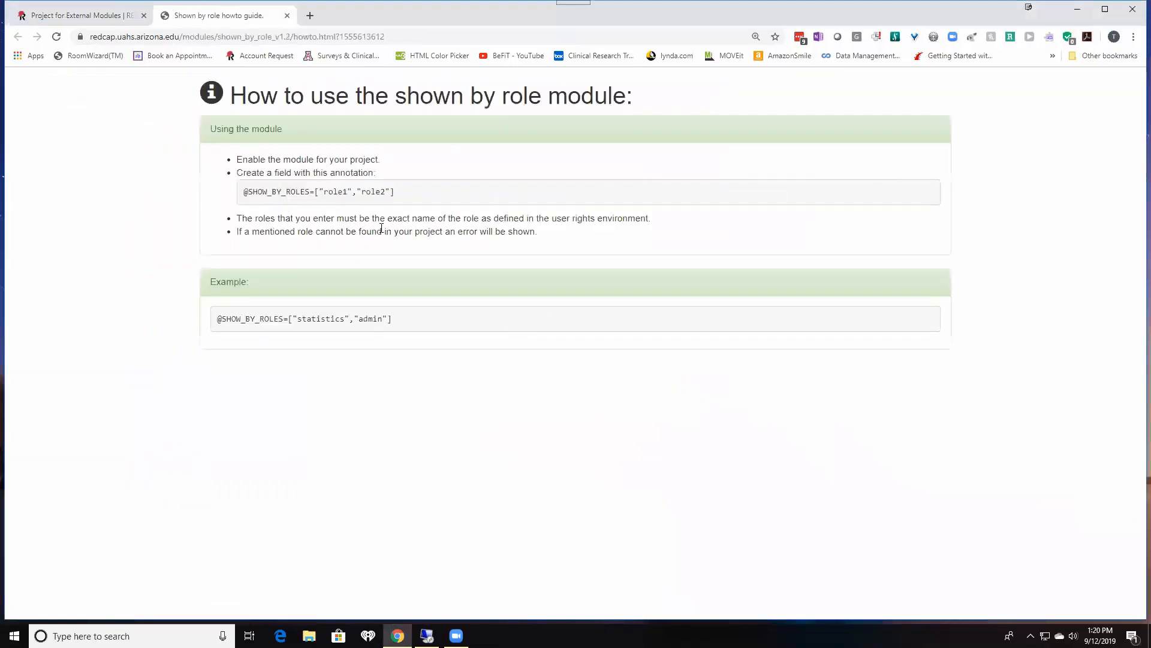
mouse_move(414, 193)
mouse_down()
mouse_move(226, 200)
mouse_move(406, 198)
mouse_move(267, 172)
mouse_move(227, 186)
mouse_up()
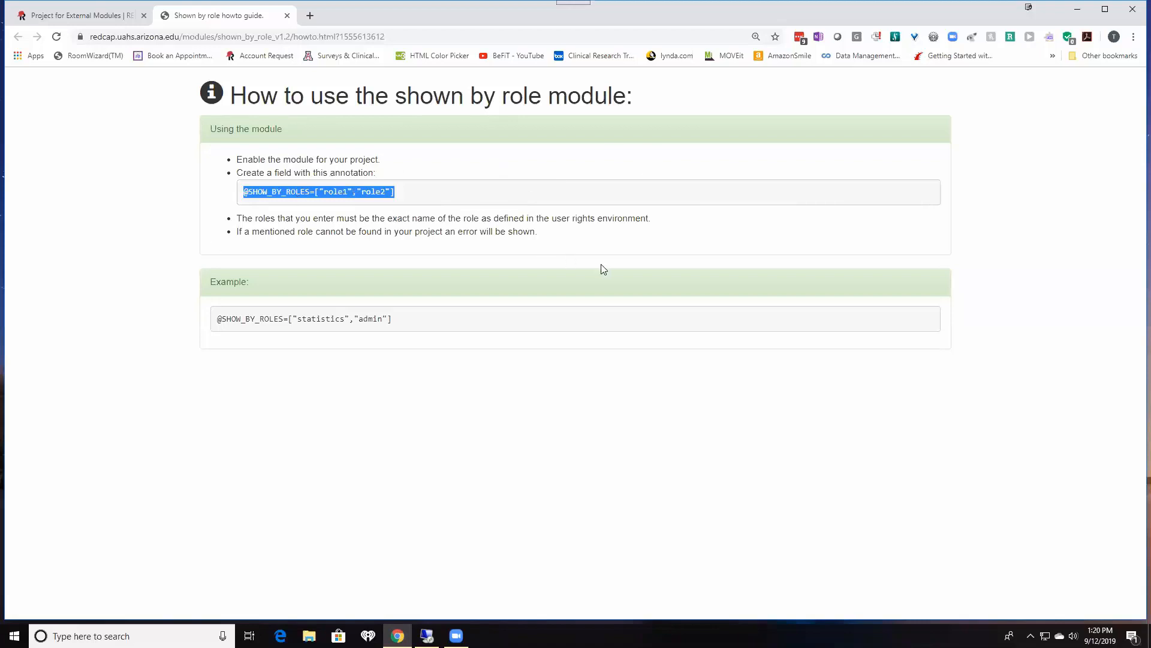
drag(402, 321, 198, 311)
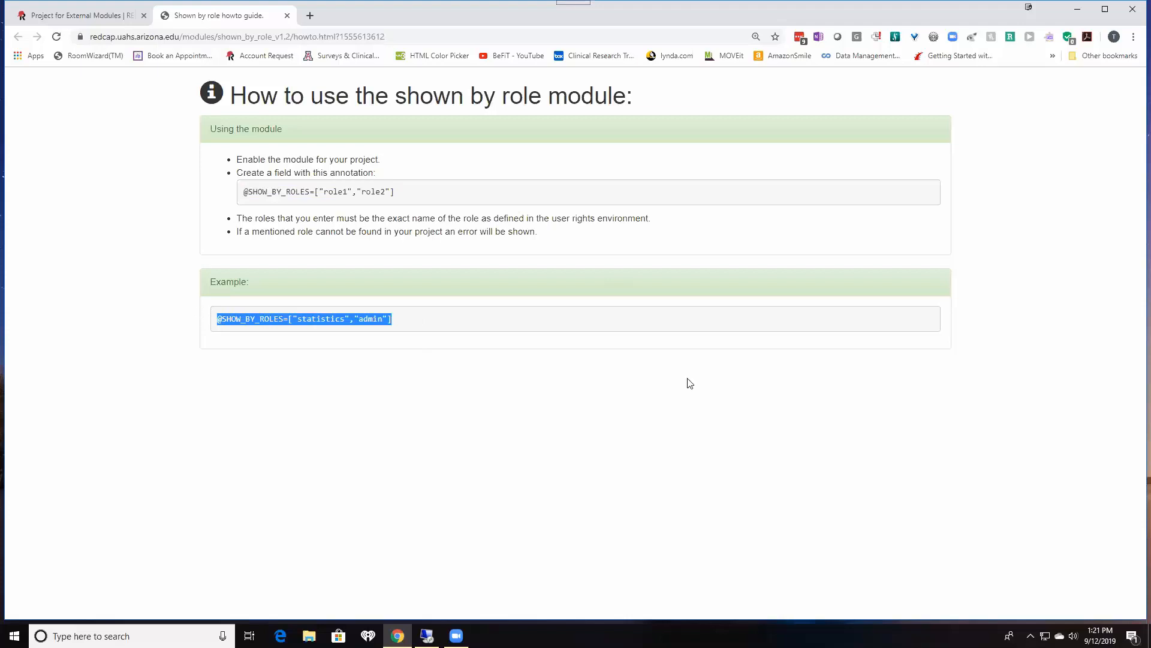